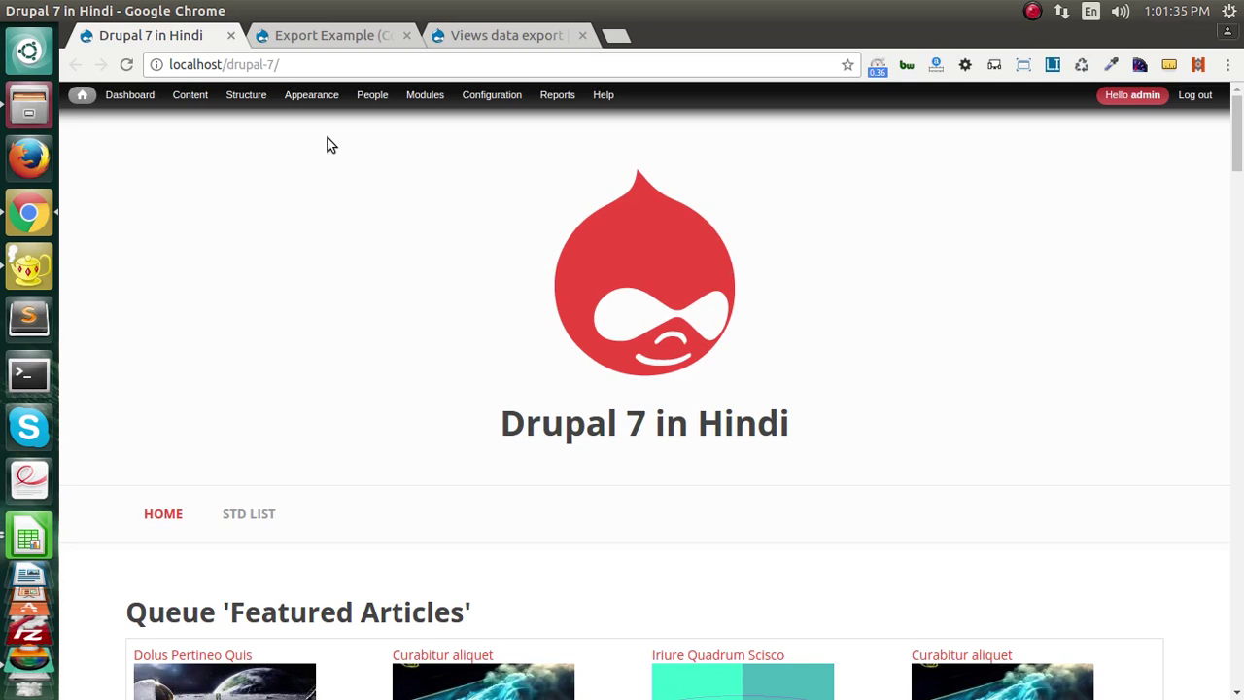
# Switch to the Export Example view's edit page and add a Data export display.
pyautogui.click(313, 39)
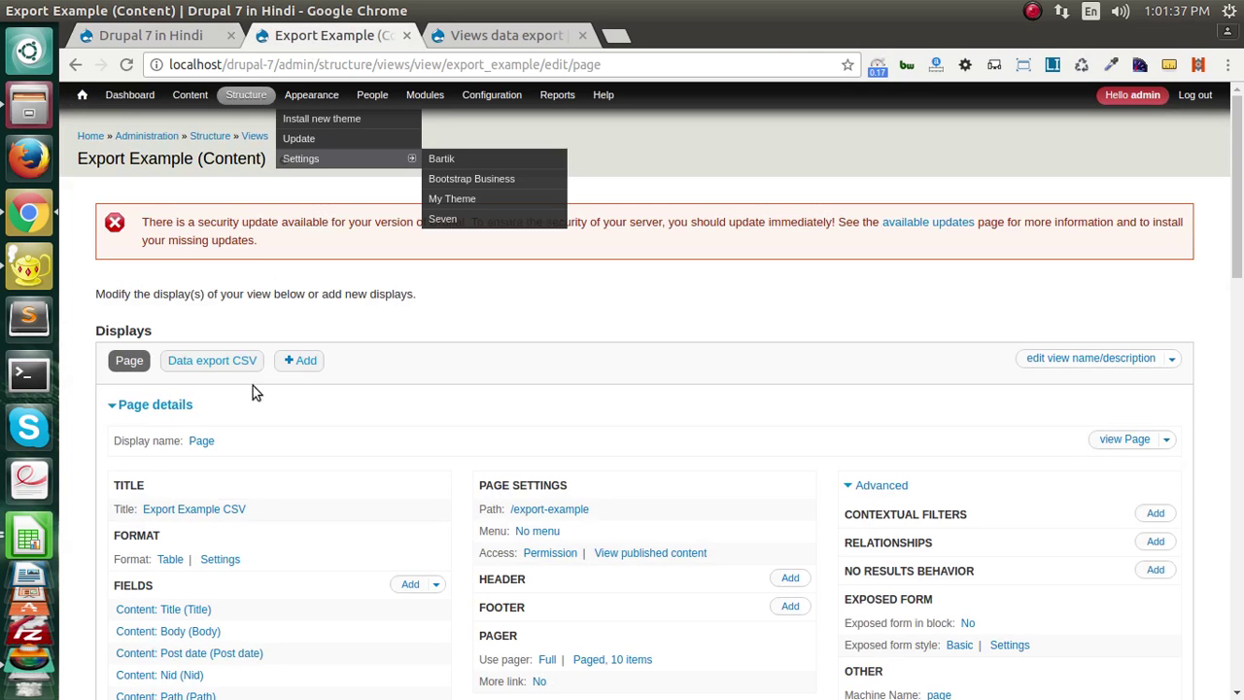
pyautogui.scroll(-1, 253, 495)
pyautogui.scroll(1, 193, 255)
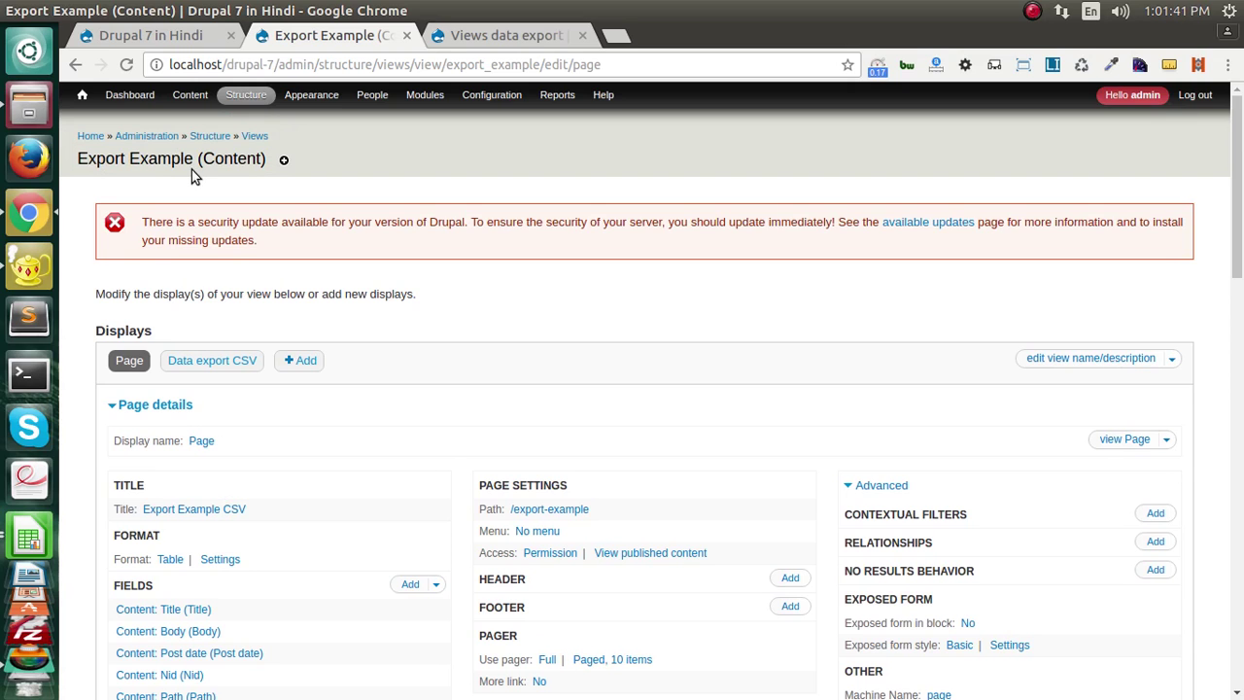
pyautogui.scroll(-2, 239, 351)
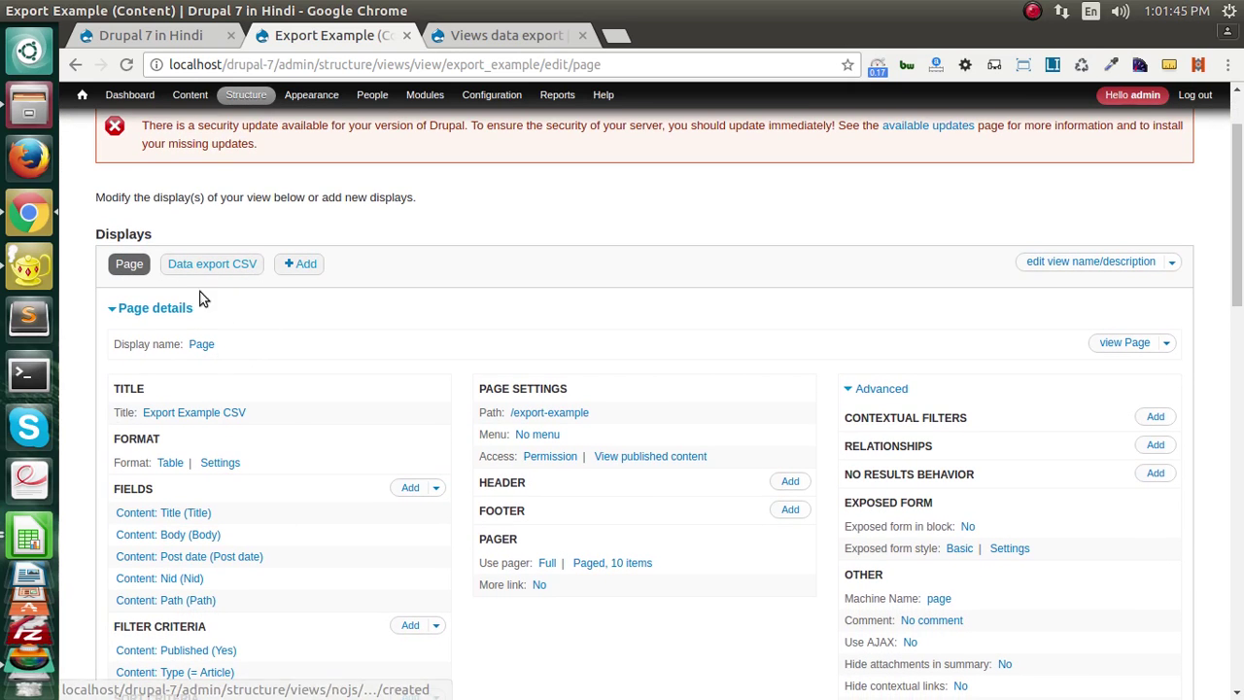
pyautogui.scroll(-3, 240, 470)
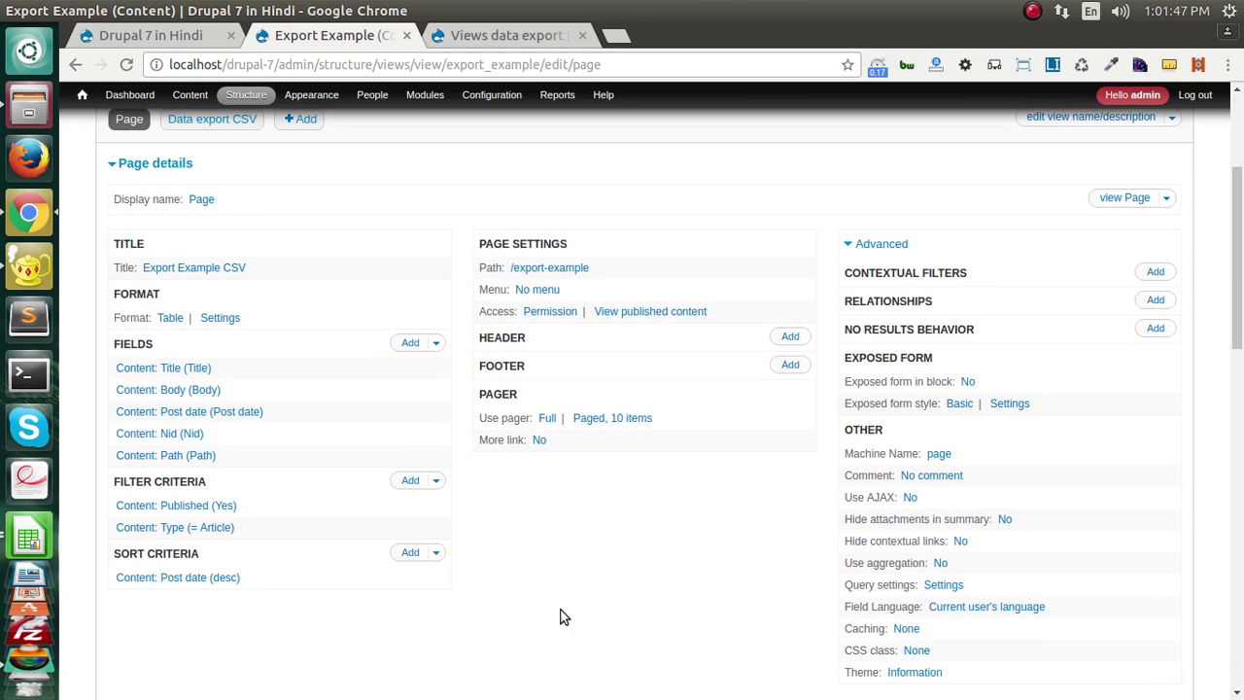
pyautogui.scroll(2, 875, 490)
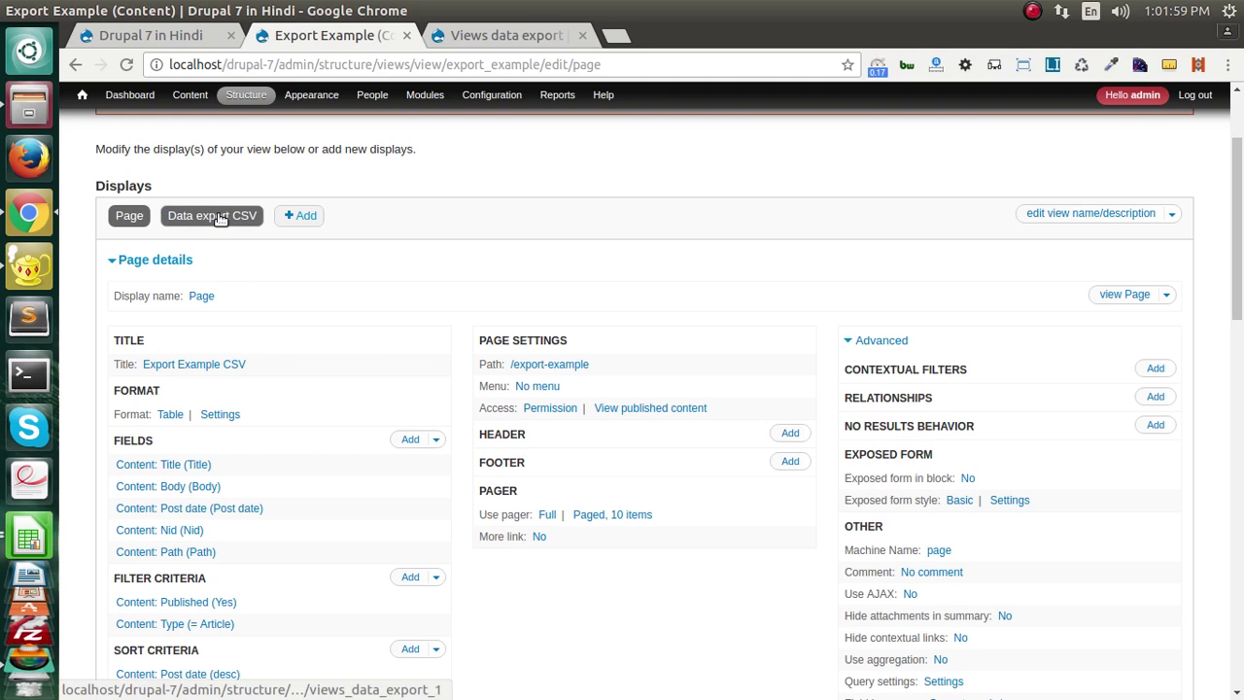
pyautogui.click(295, 216)
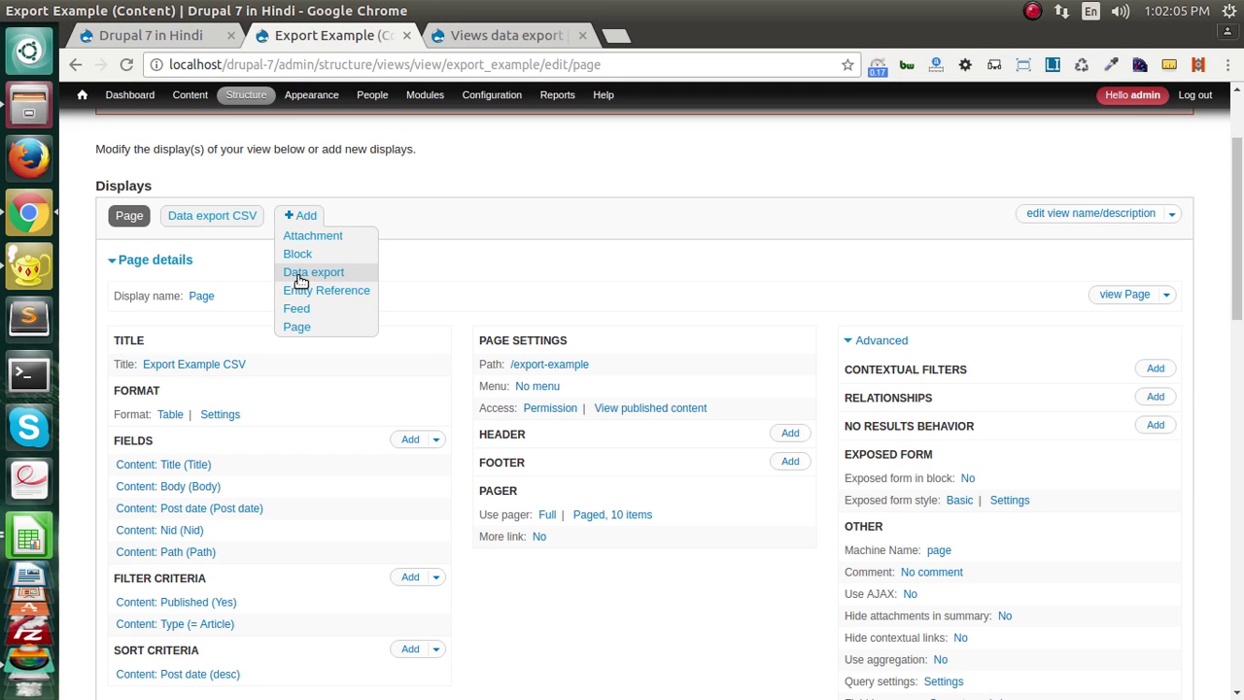
pyautogui.click(301, 276)
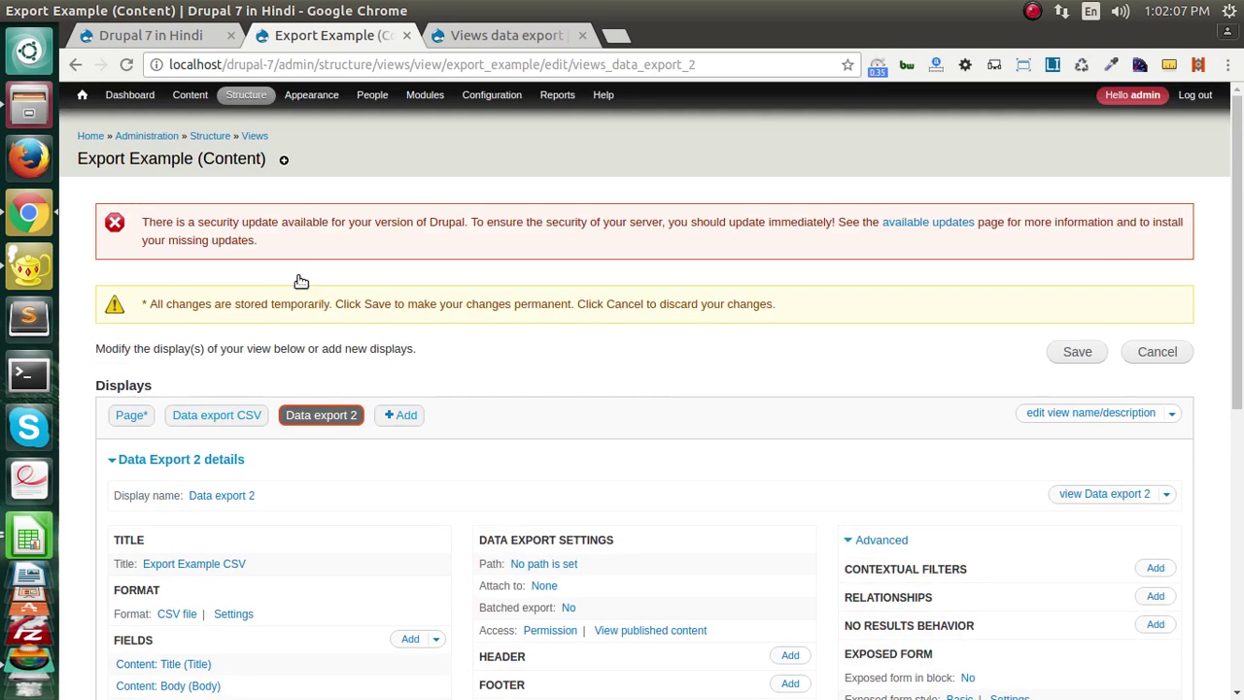
# Rename the new data export display as "Data export xls".
pyautogui.click(222, 400)
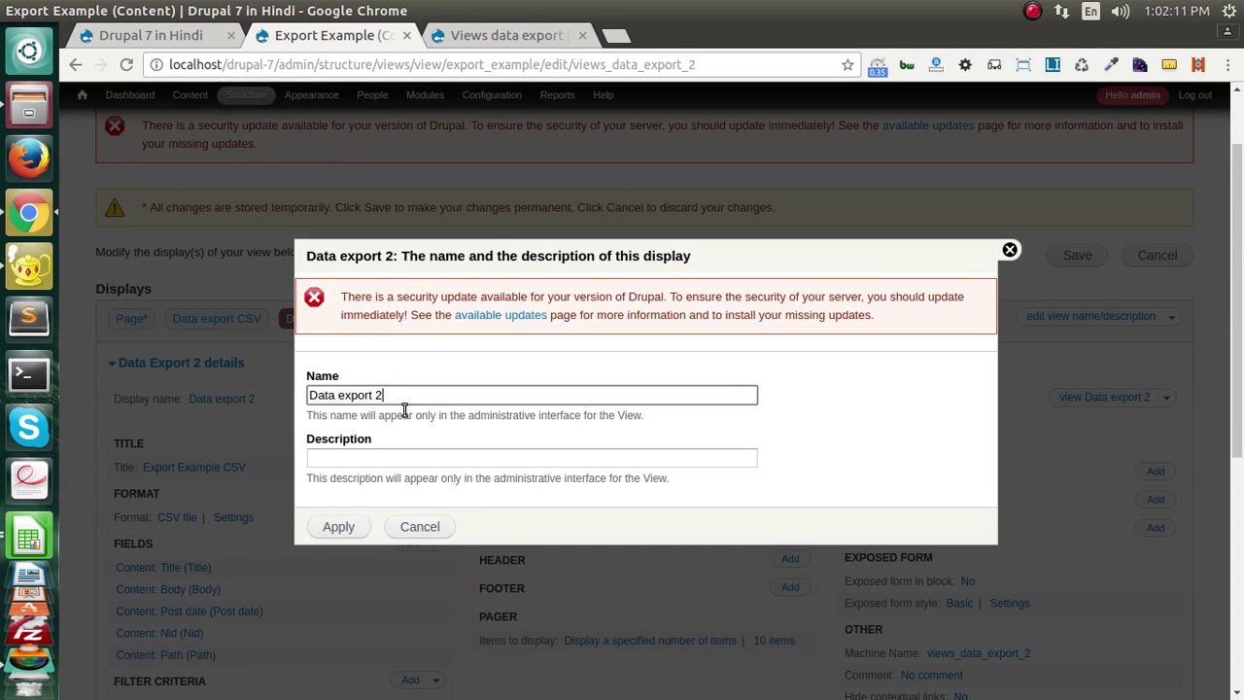
pyautogui.press('BackSpace')
pyautogui.write('xls')
pyautogui.click(335, 530)
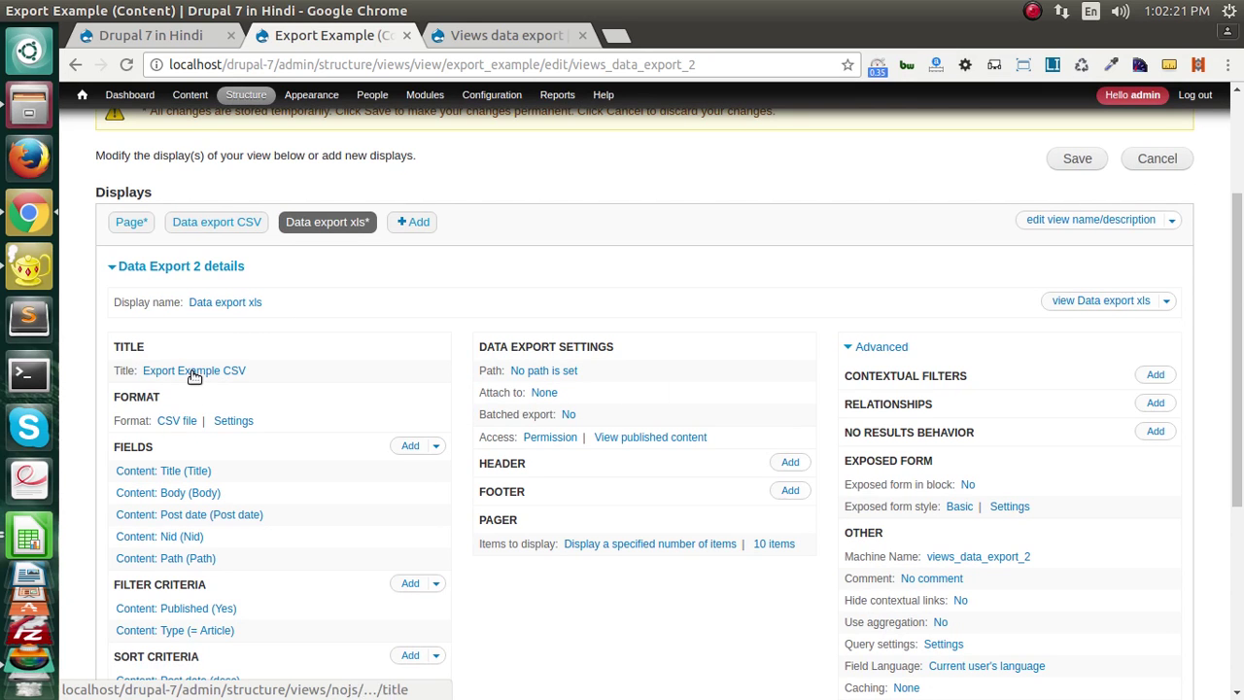
# Change the view's title to "Export Example XLS" for all displays.
pyautogui.click(194, 372)
pyautogui.doubleClick(453, 444)
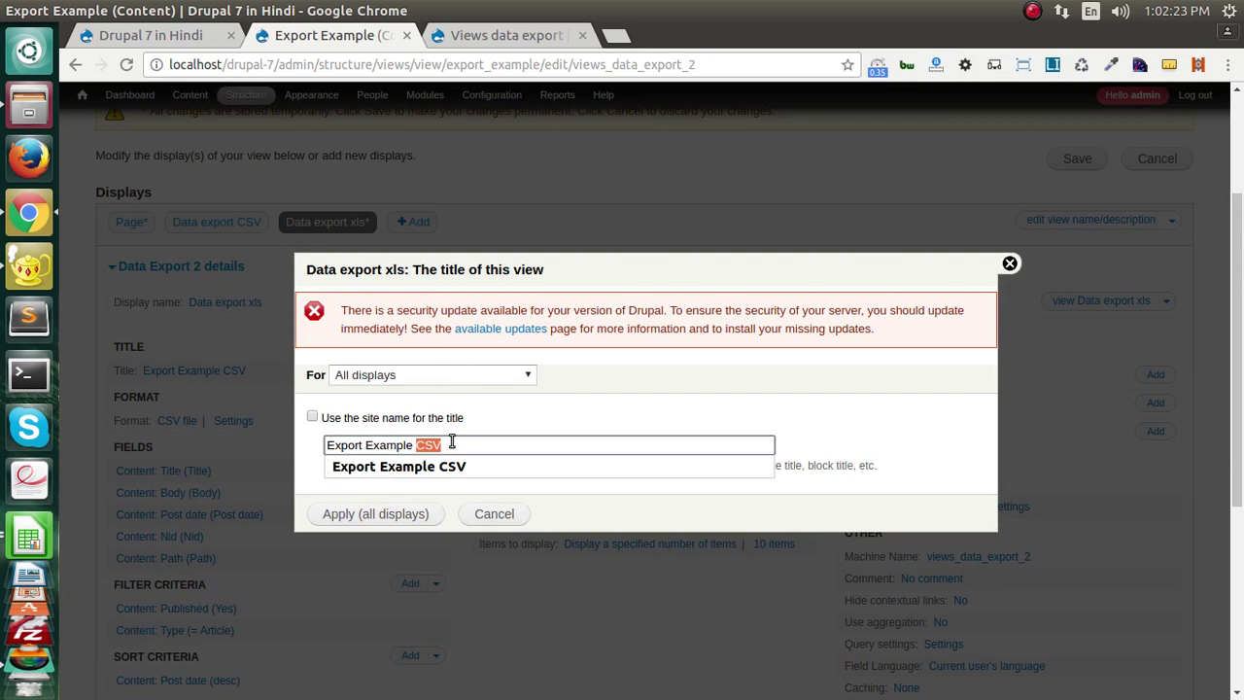
pyautogui.write('XL')
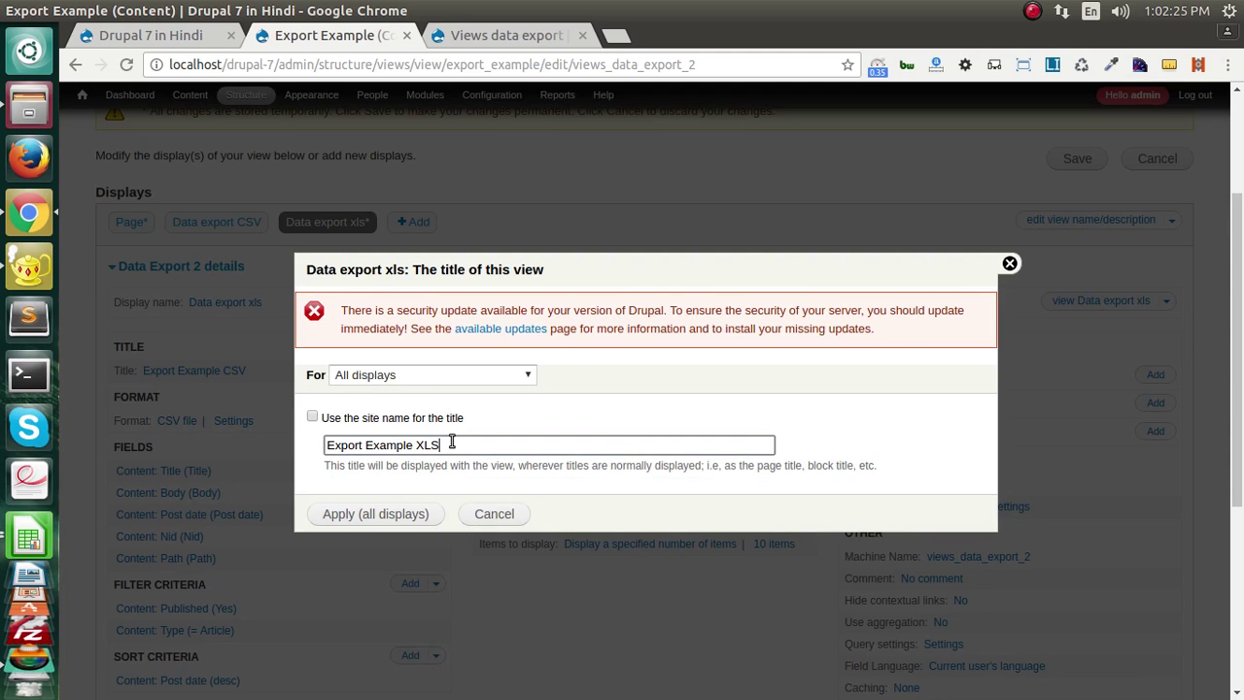
pyautogui.click(379, 512)
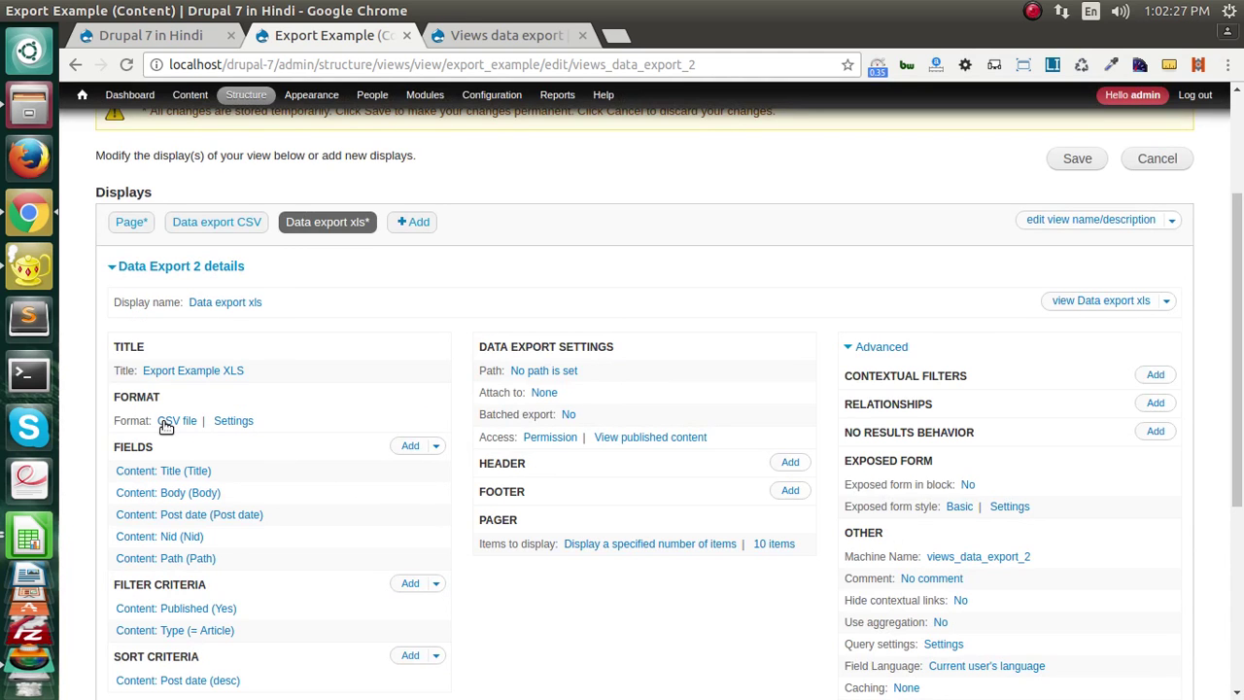
# Set the display's format to XLS file and enable the "Provide as file" style option.
pyautogui.click(165, 425)
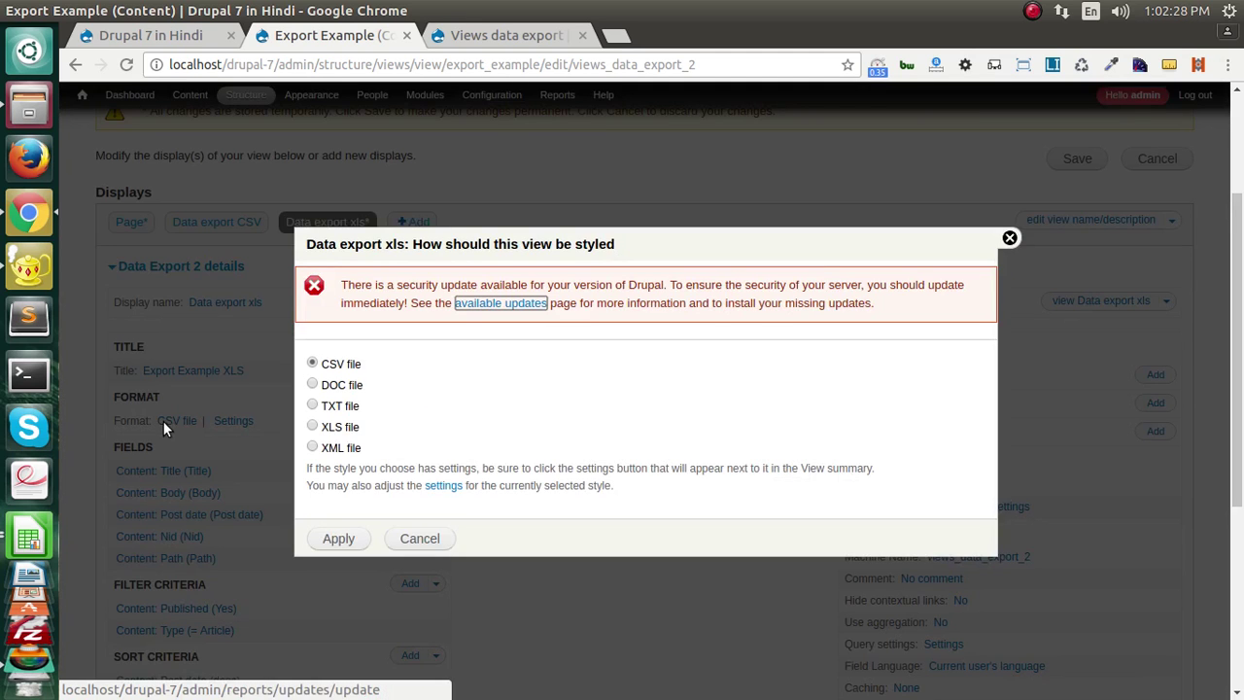
pyautogui.click(338, 432)
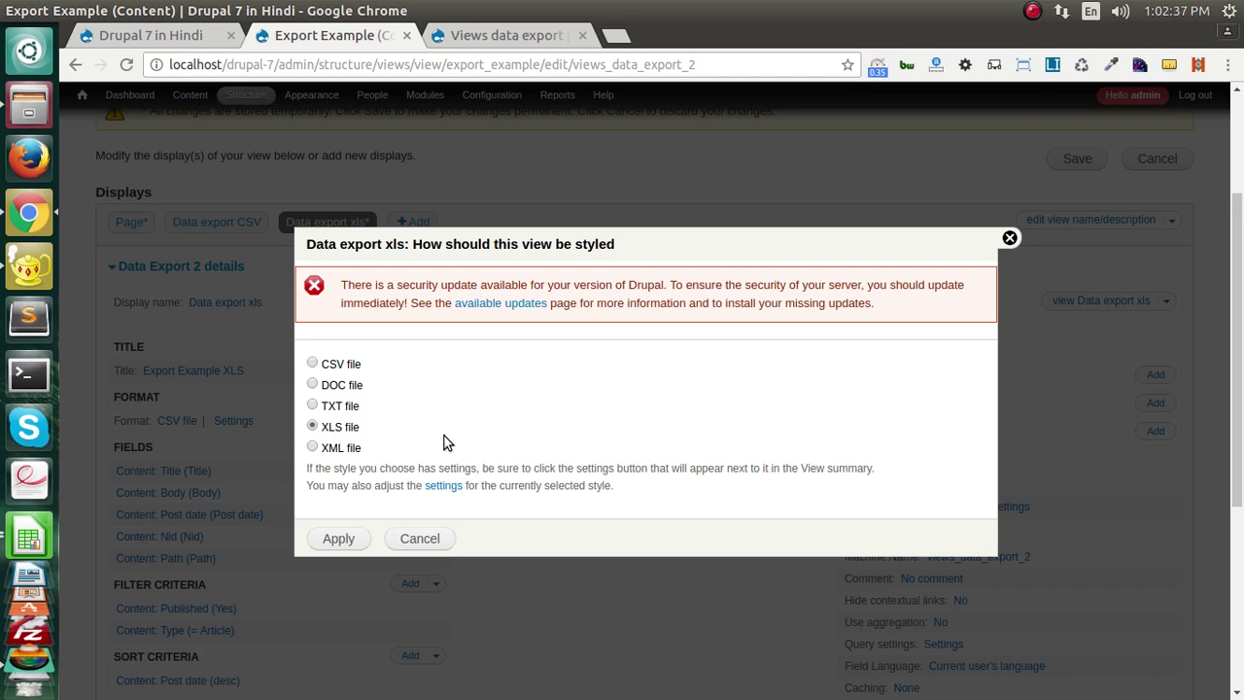
pyautogui.click(354, 537)
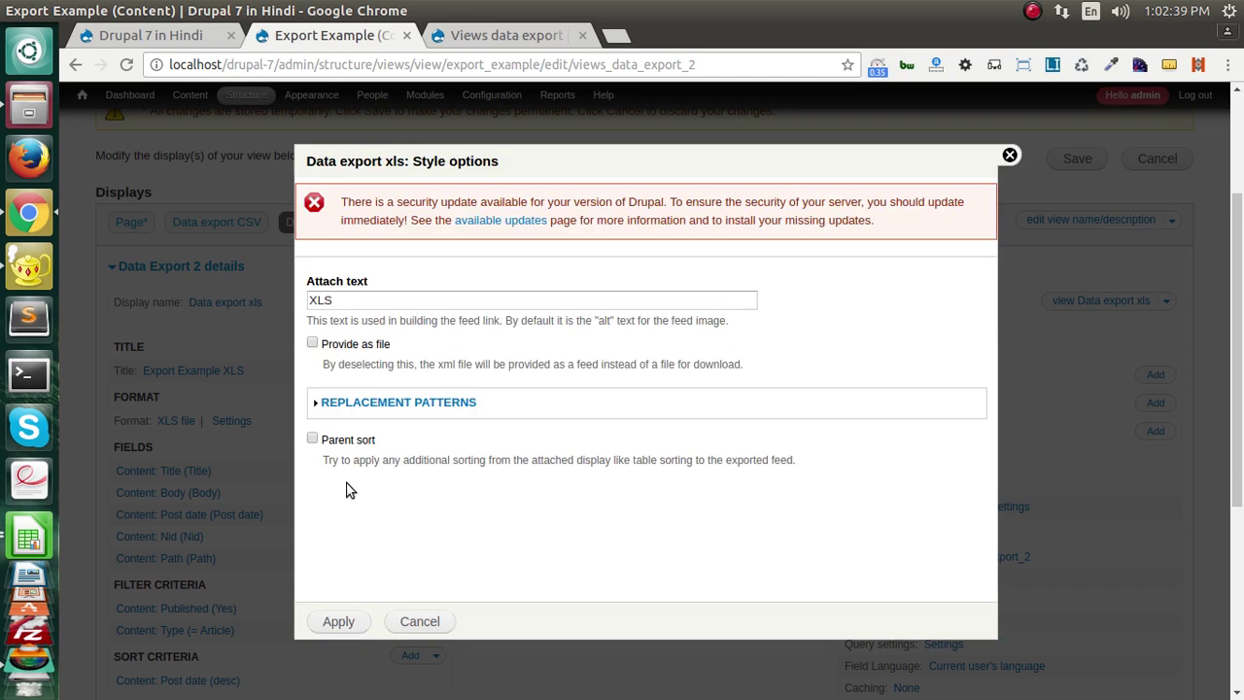
pyautogui.click(340, 351)
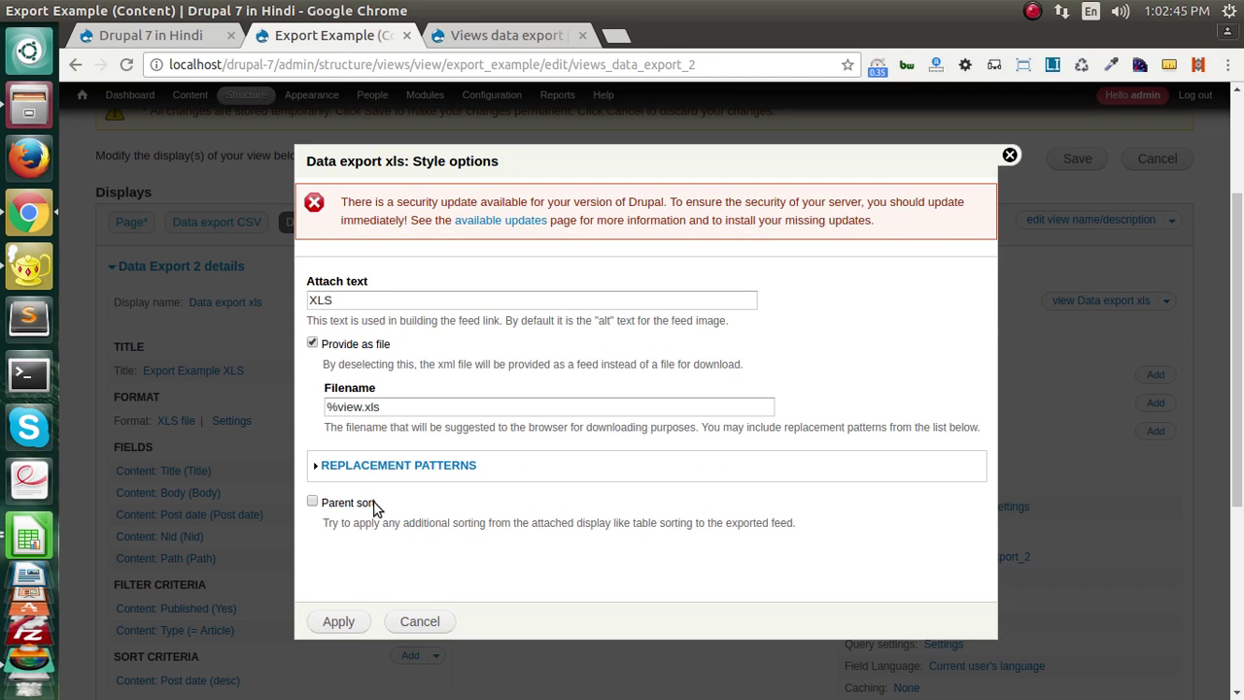
pyautogui.click(338, 621)
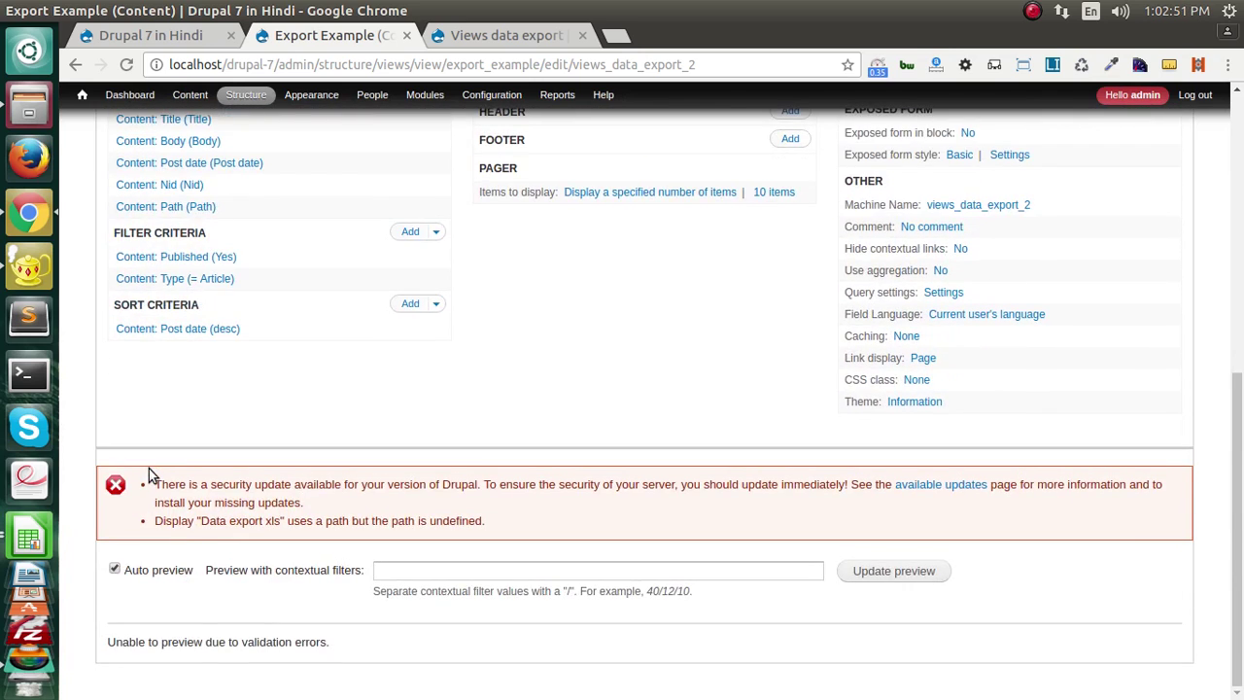
# Set the path of the Data export xls display to export-xls.
pyautogui.scroll(-3, 213, 453)
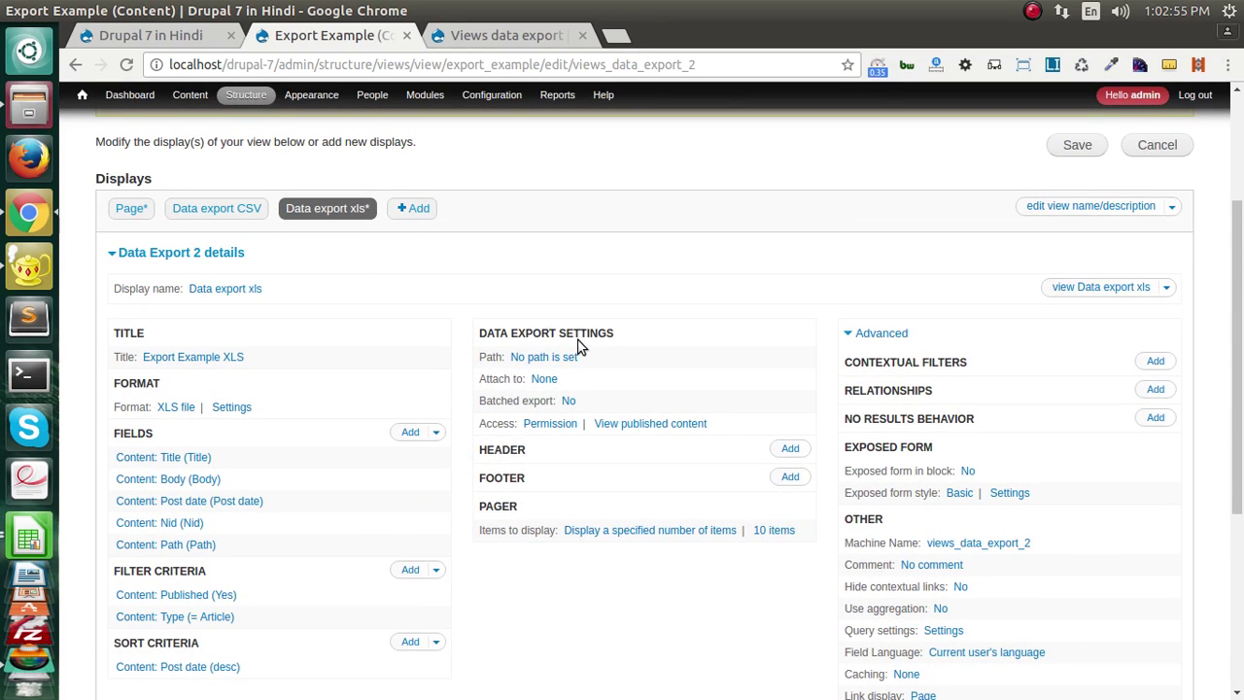
pyautogui.click(534, 356)
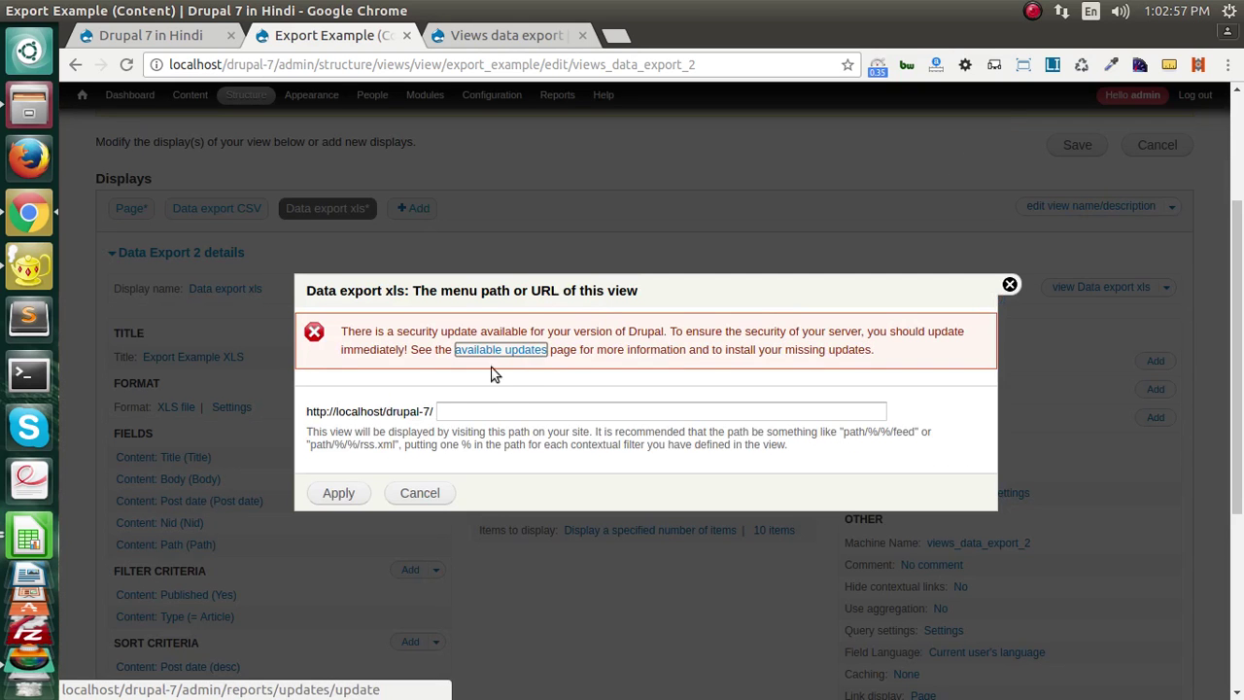
pyautogui.click(494, 412)
pyautogui.press('Down')
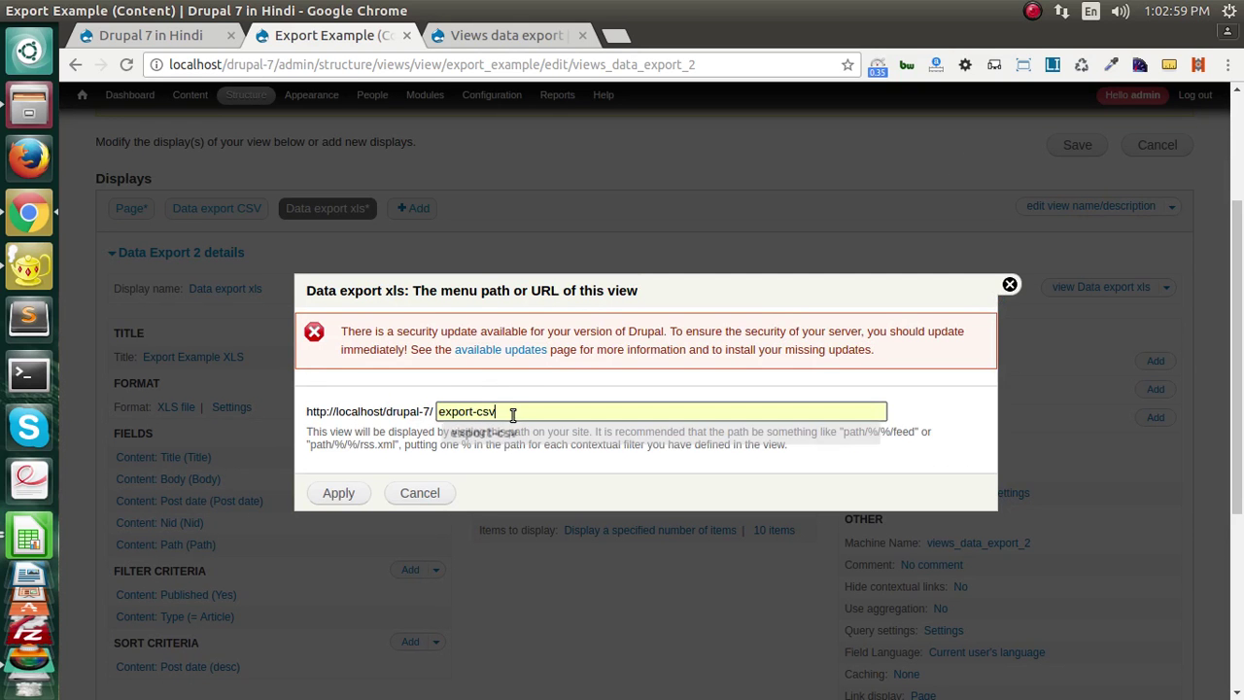
pyautogui.press('BackSpace')
pyautogui.press('BackSpace')
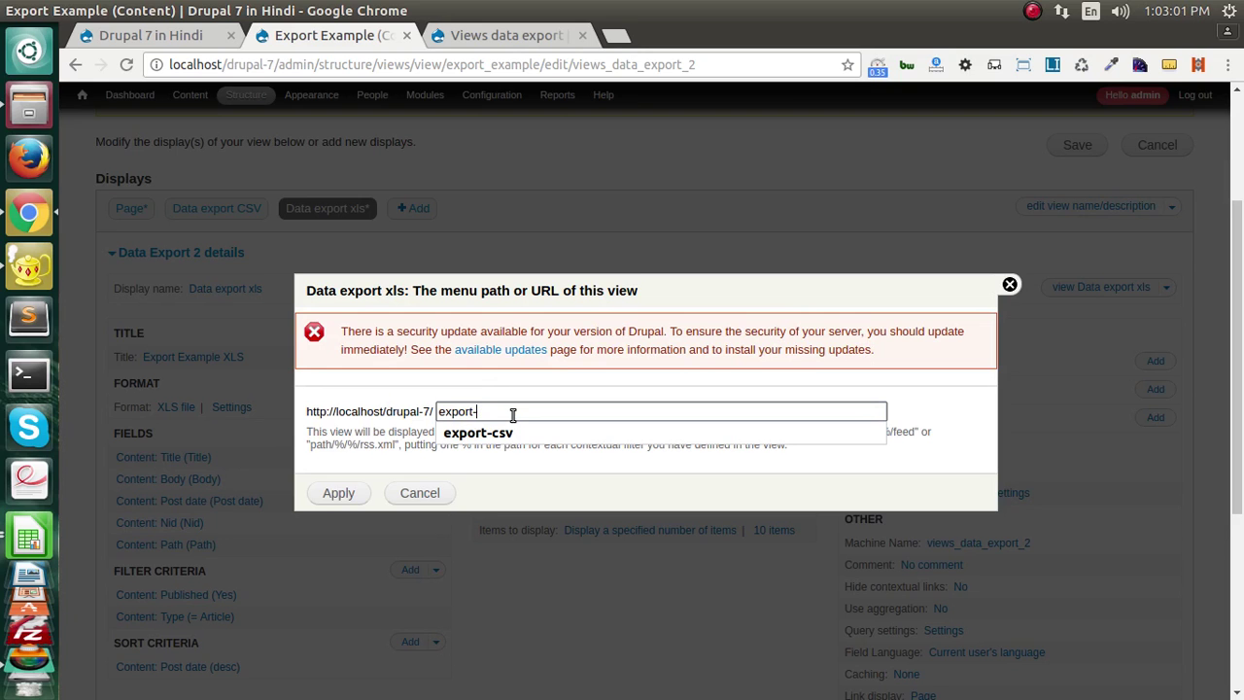
pyautogui.write('xls')
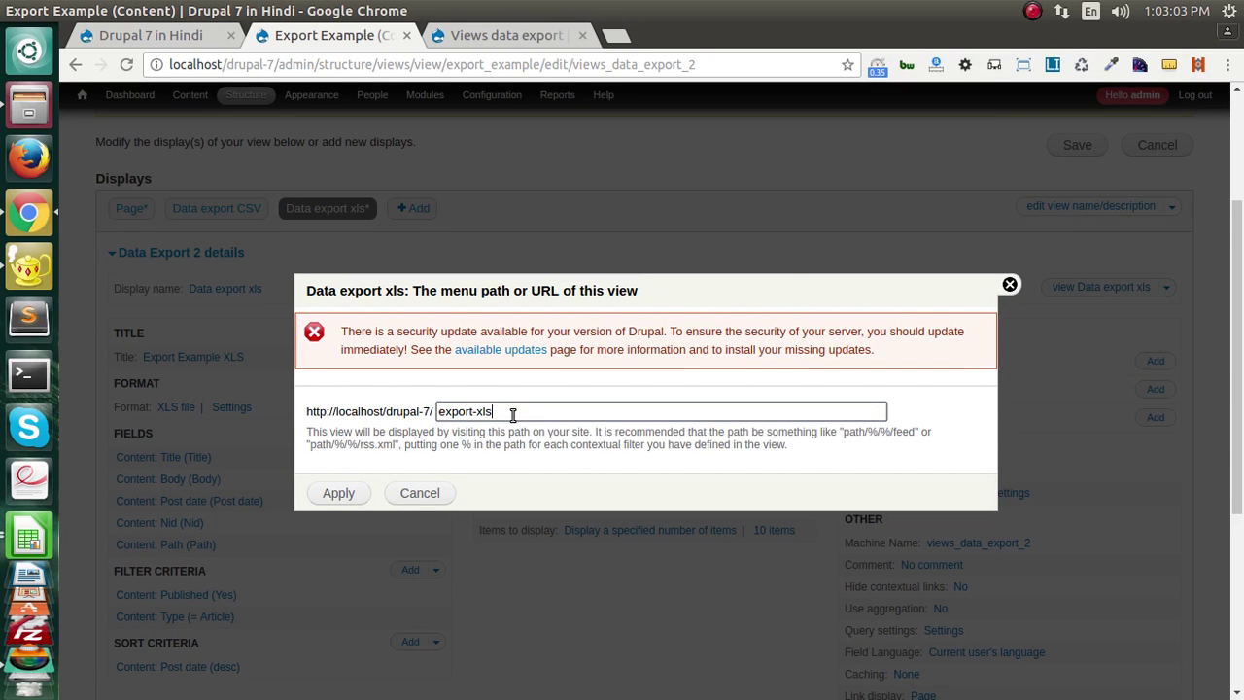
pyautogui.click(341, 497)
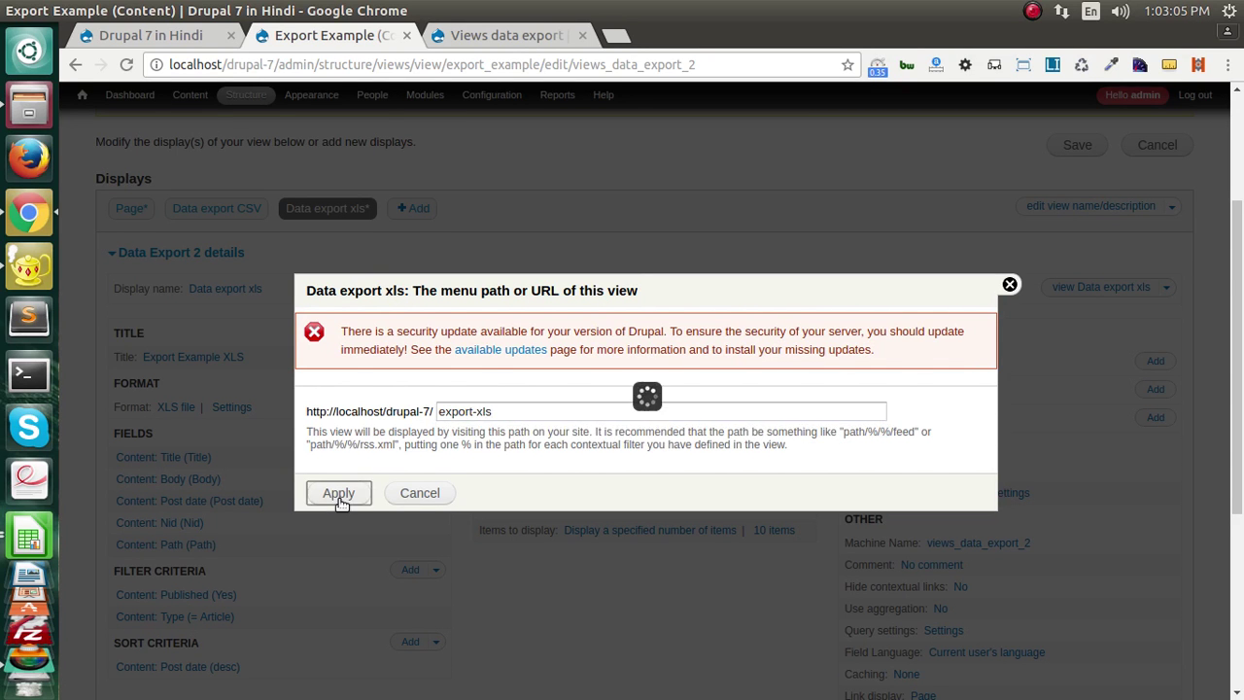
# Attach the XLS export to the Page display and keep batched export set to exporting all data in one segment.
pyautogui.click(545, 379)
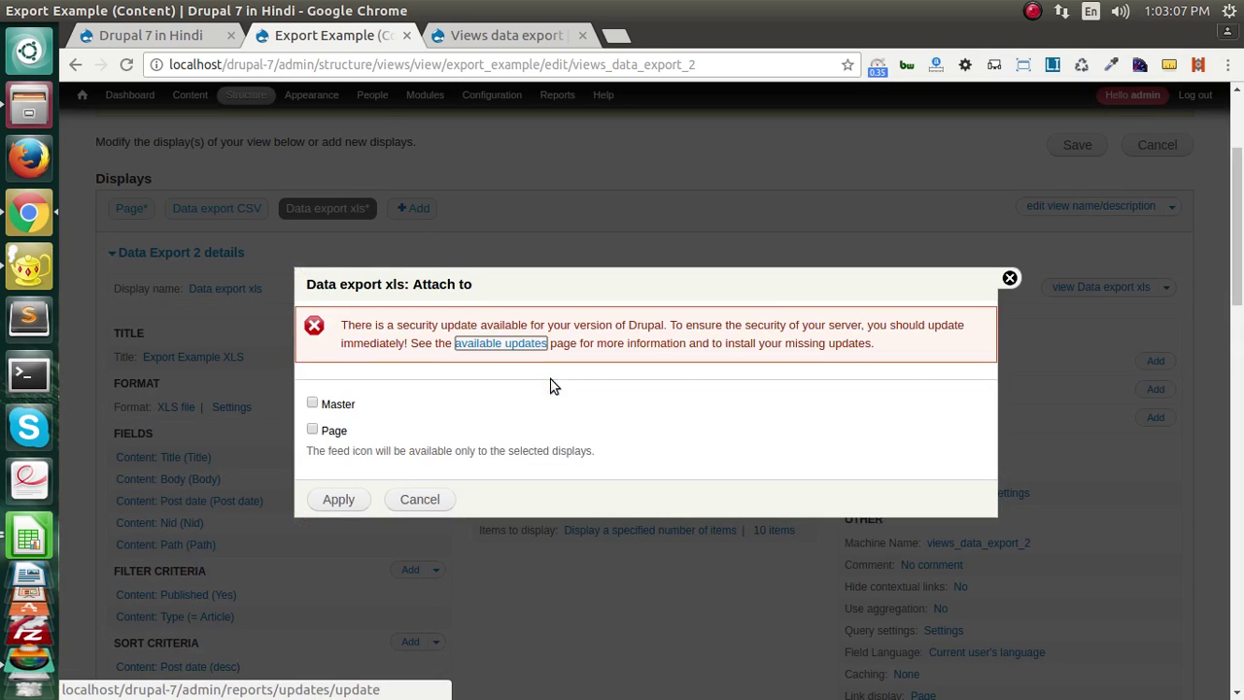
pyautogui.click(330, 429)
pyautogui.click(336, 499)
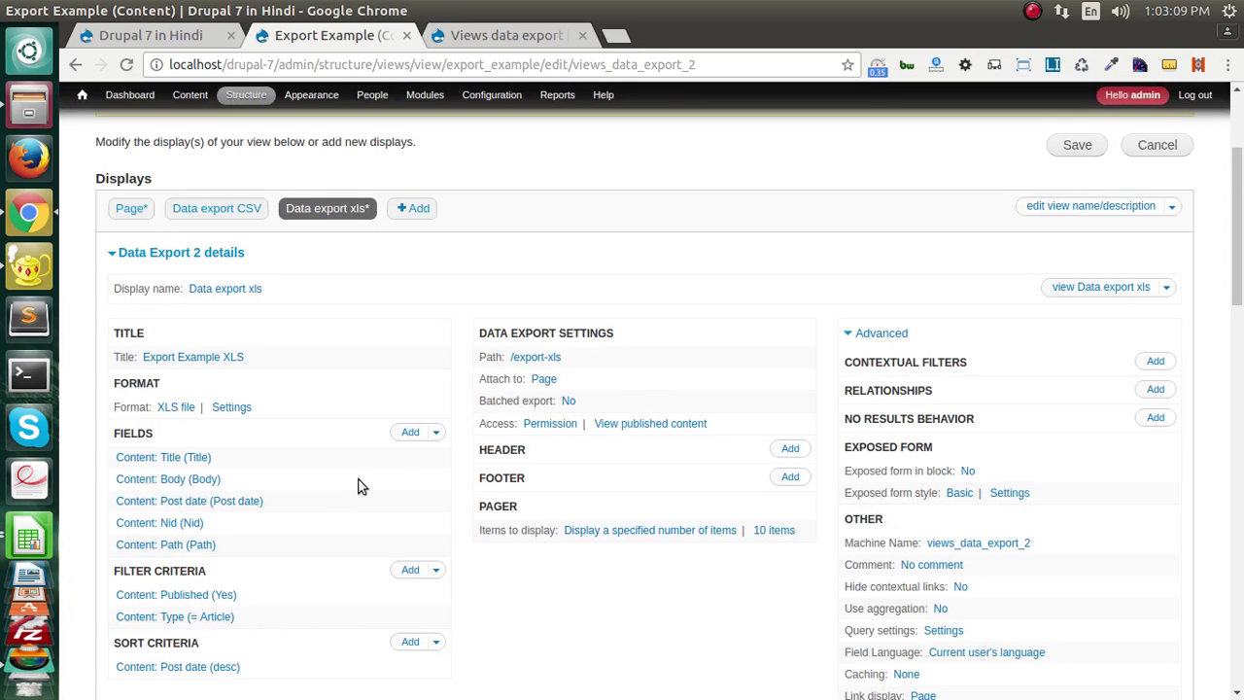
pyautogui.click(568, 401)
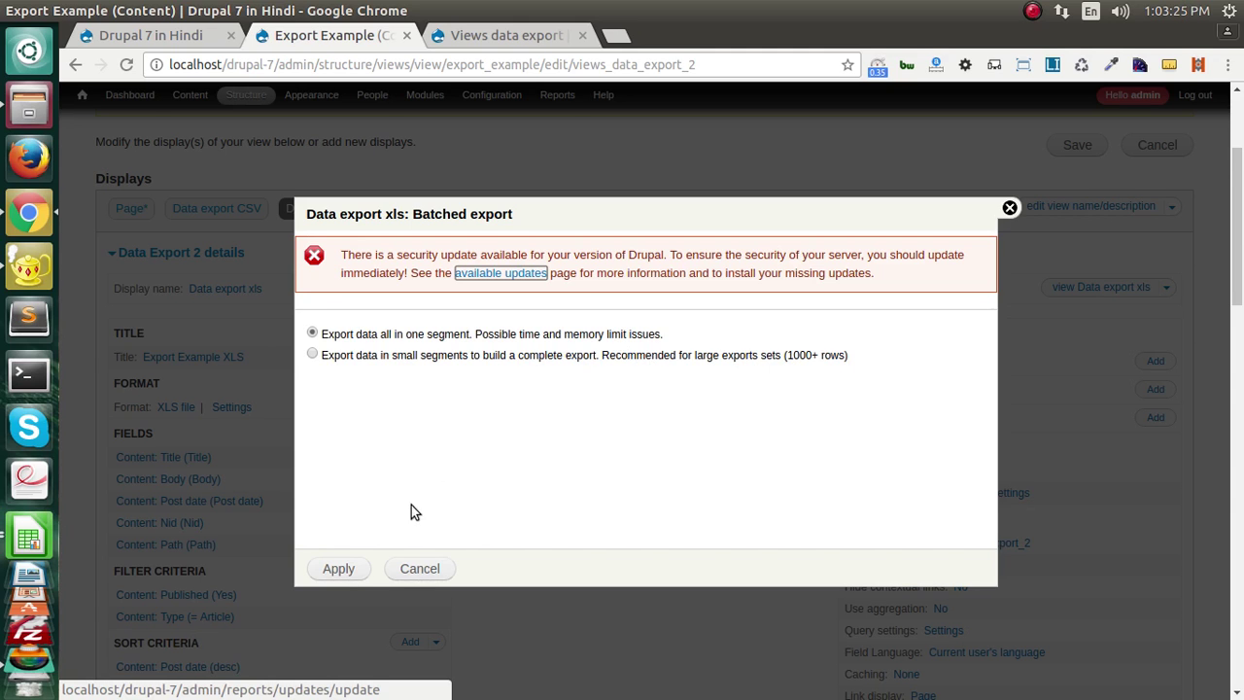
pyautogui.click(338, 568)
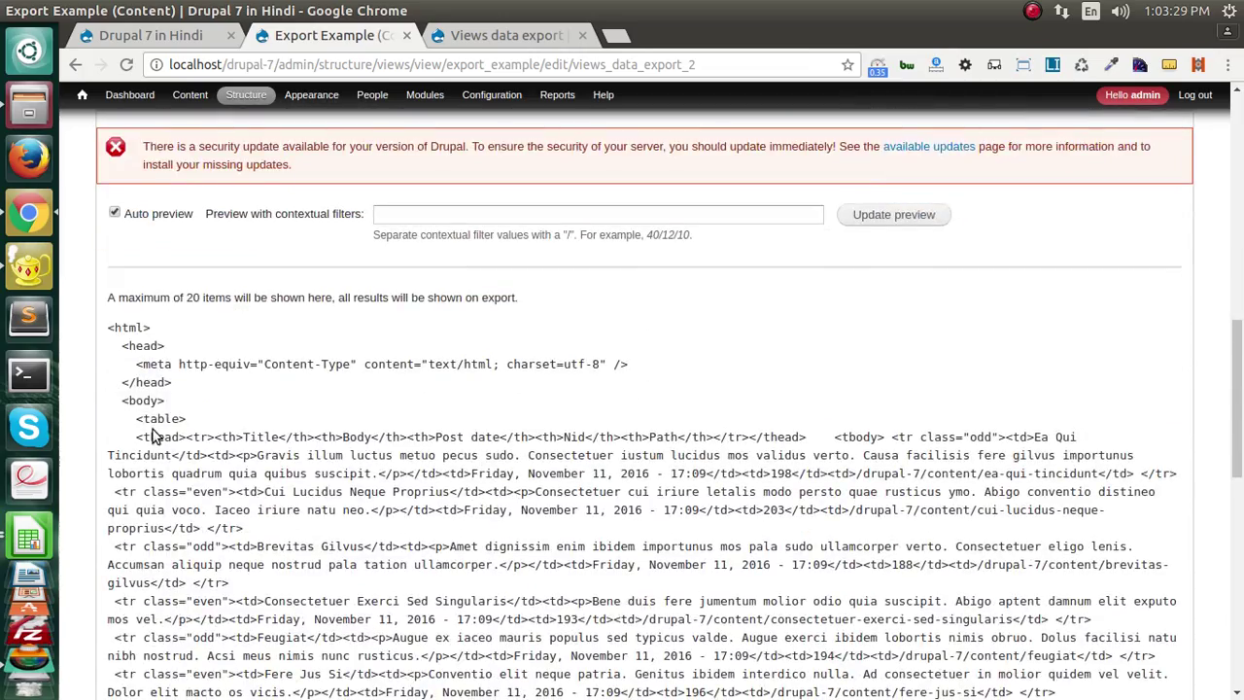
# Review the generated XLS export preview and save the view.
pyautogui.scroll(-10, 153, 436)
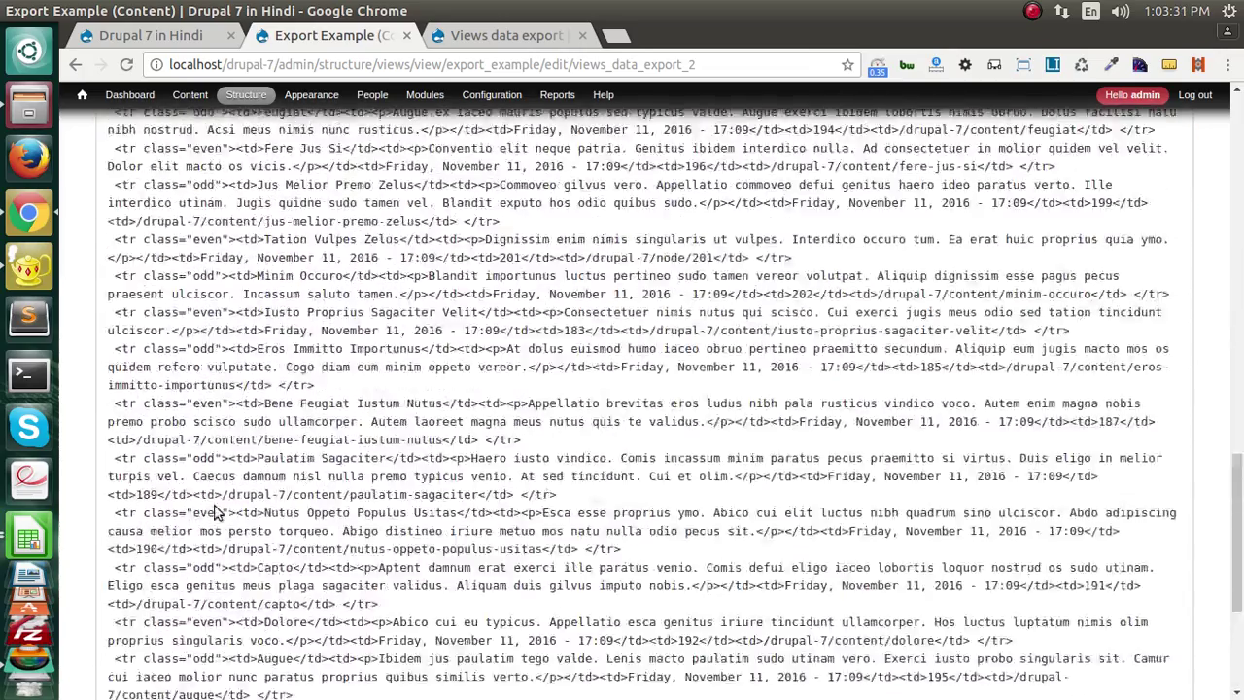
pyautogui.scroll(15, 216, 512)
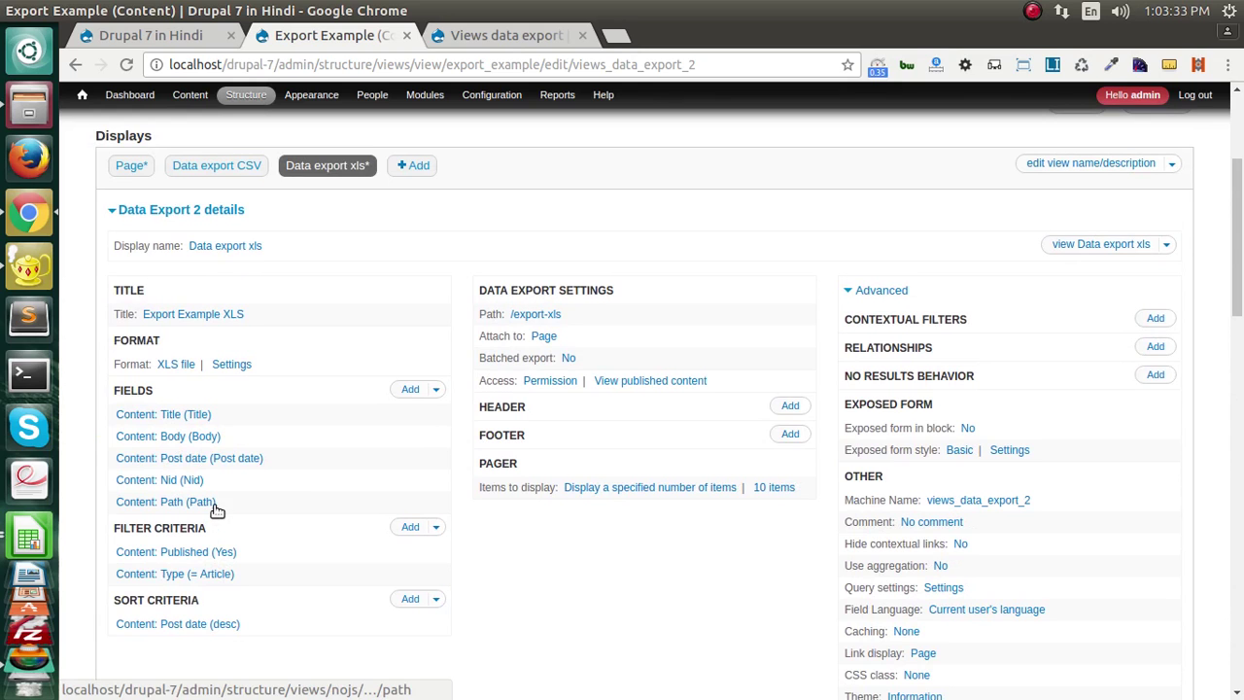
pyautogui.scroll(2, 708, 398)
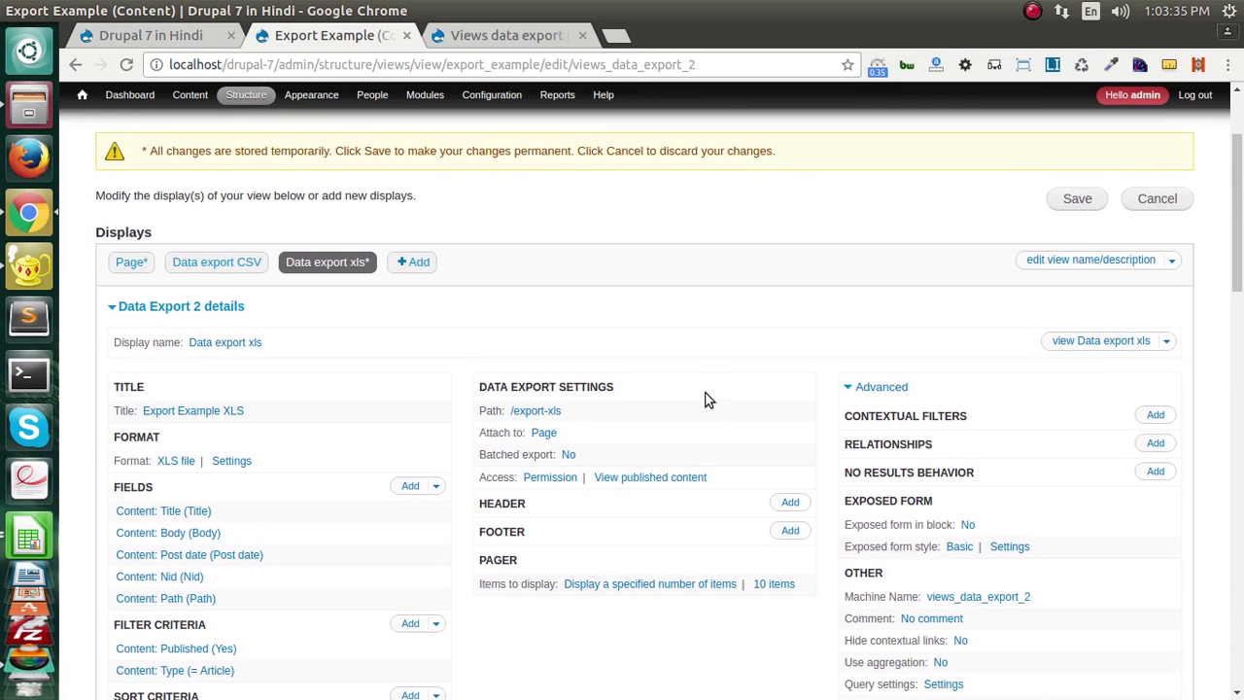
pyautogui.click(1071, 198)
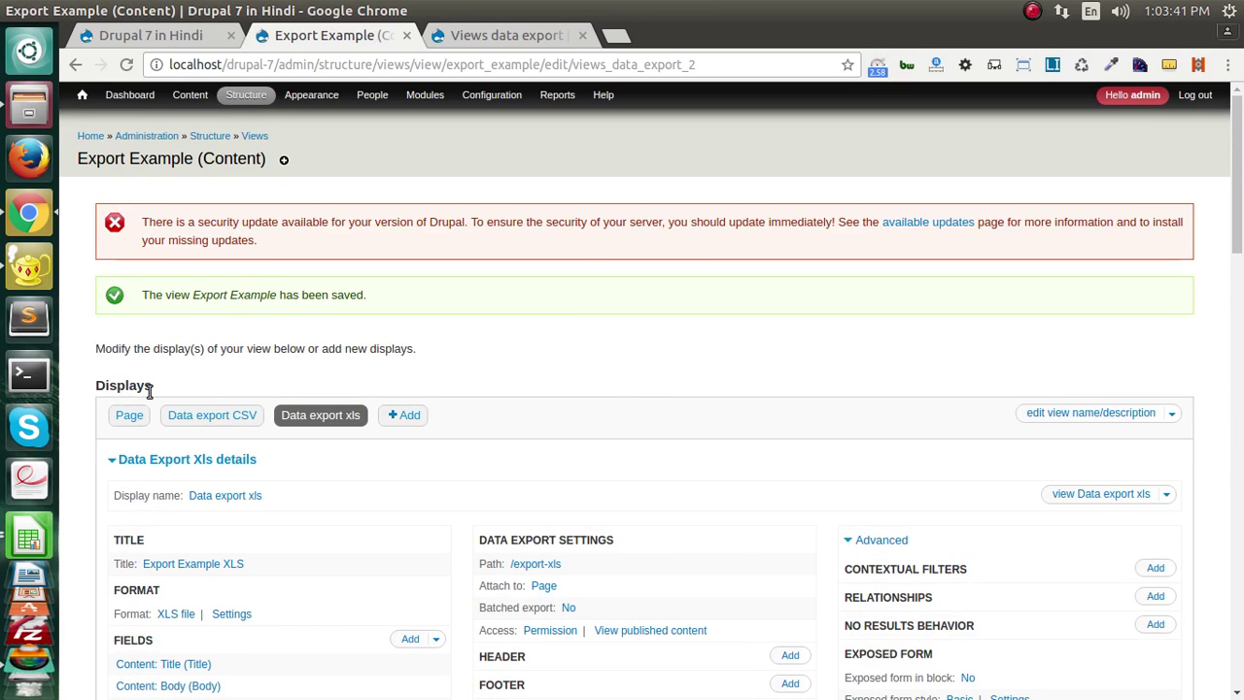
# Open the view's Page display in a new browser tab and go to the XLS export link below the table.
pyautogui.click(129, 415)
pyautogui.scroll(-3, 1106, 373)
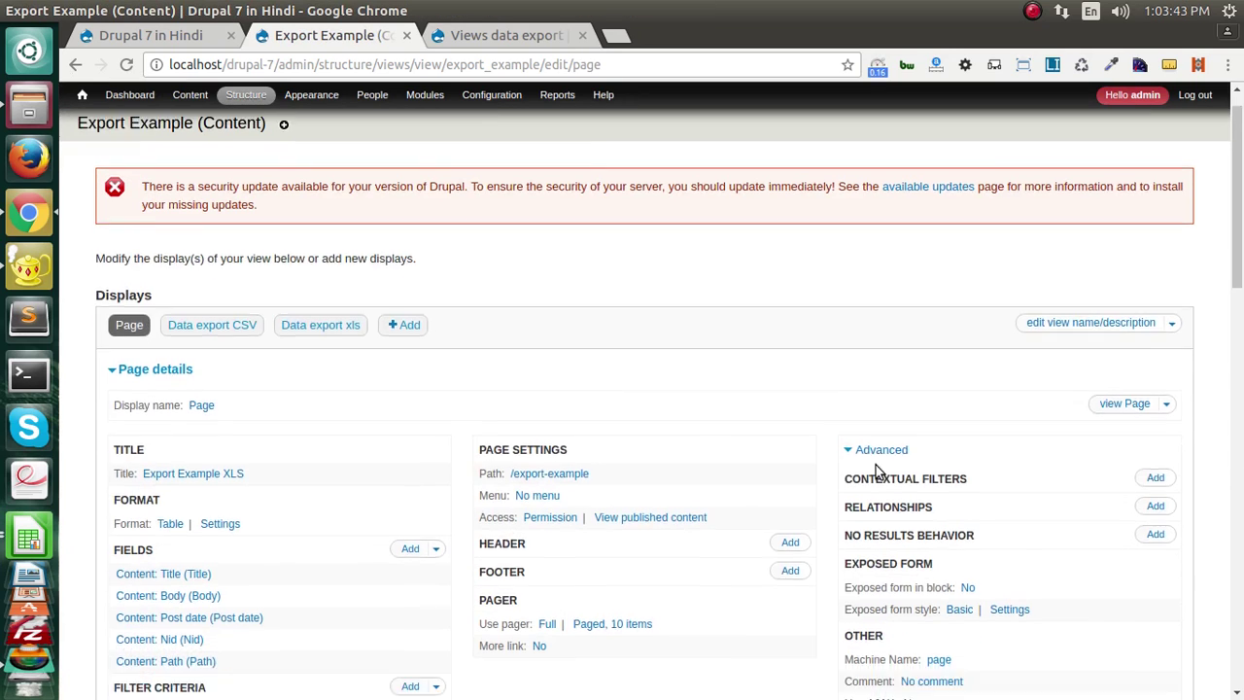
pyautogui.scroll(1, 1117, 340)
pyautogui.middleClick(1127, 297)
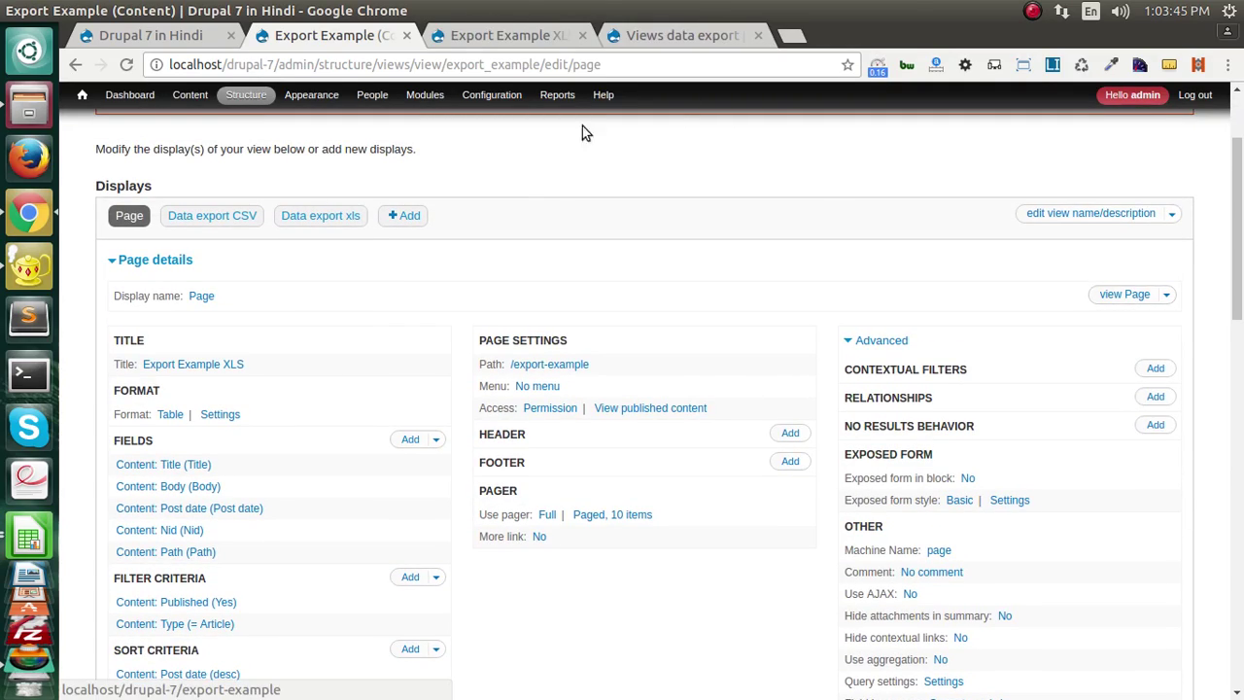
pyautogui.click(526, 39)
pyautogui.scroll(-10, 442, 466)
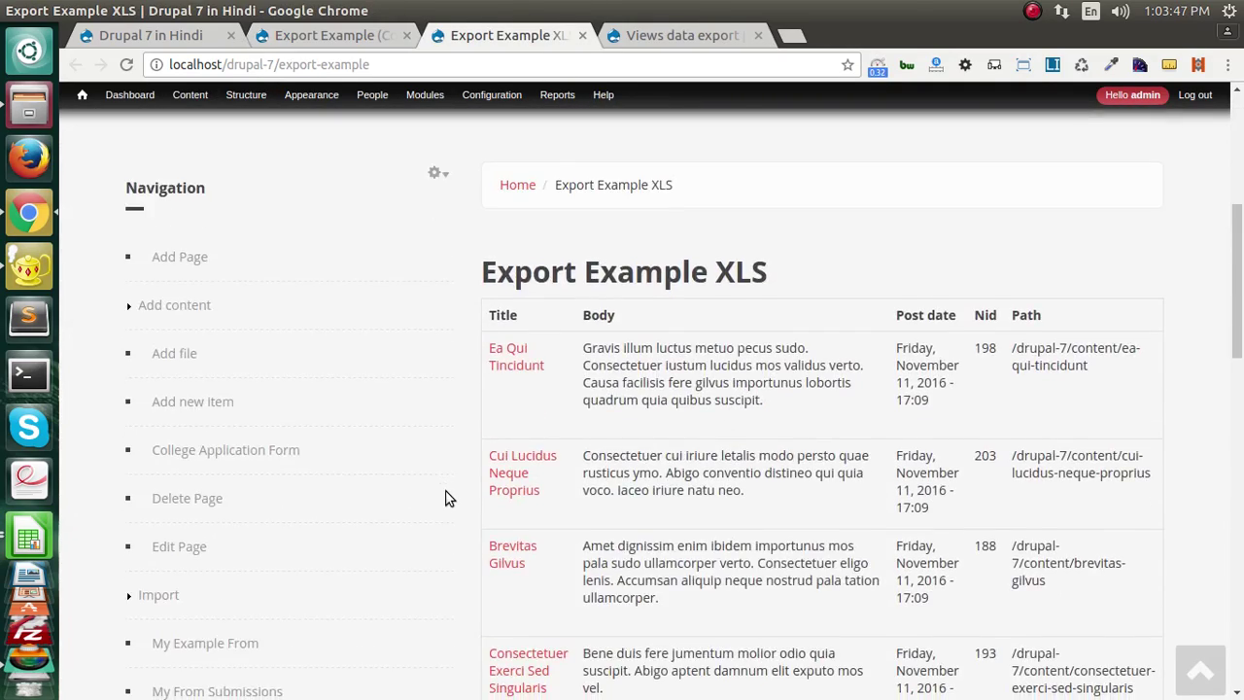
pyautogui.scroll(-6, 449, 498)
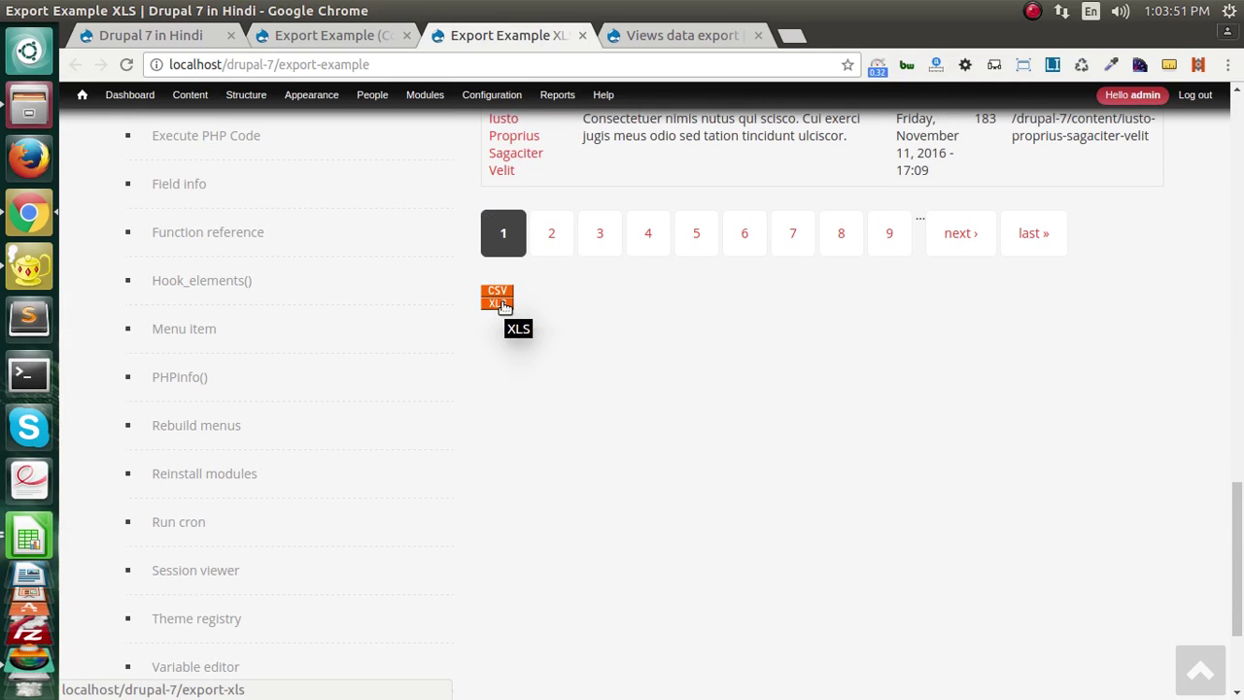
# Download the page's XLS export and inspect export_example.xls in LibreOffice Calc with the automatic import language, closing it when done.
pyautogui.click(503, 305)
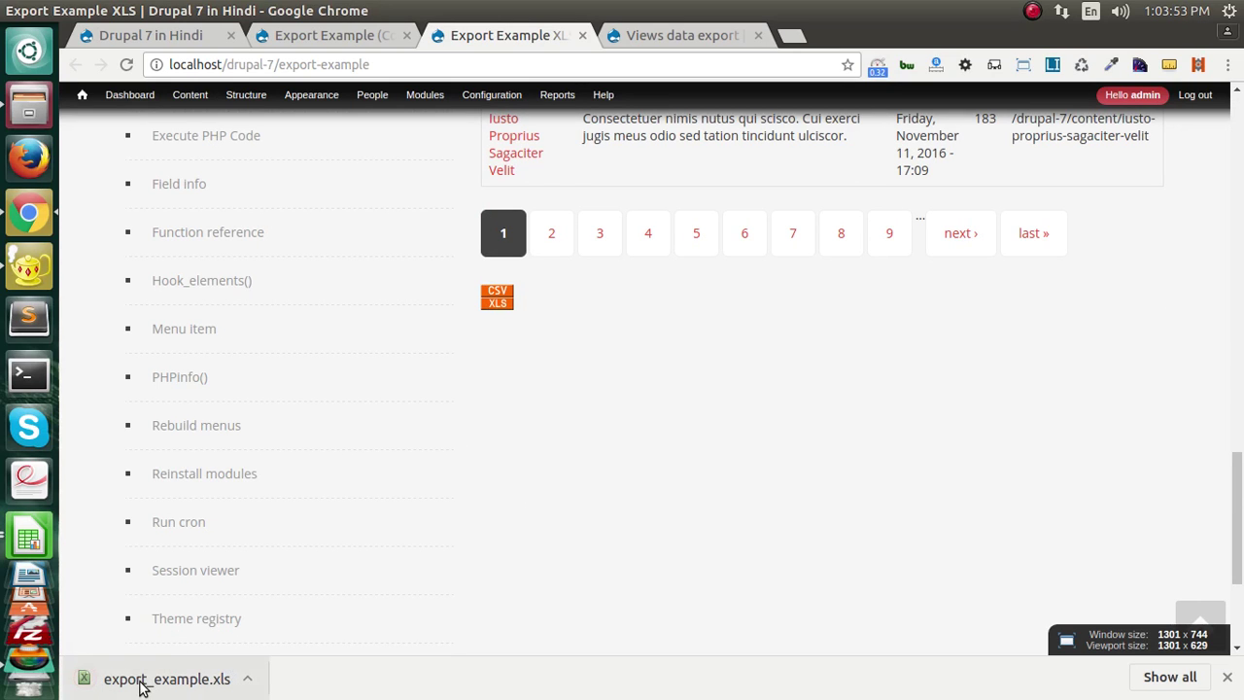
pyautogui.click(141, 684)
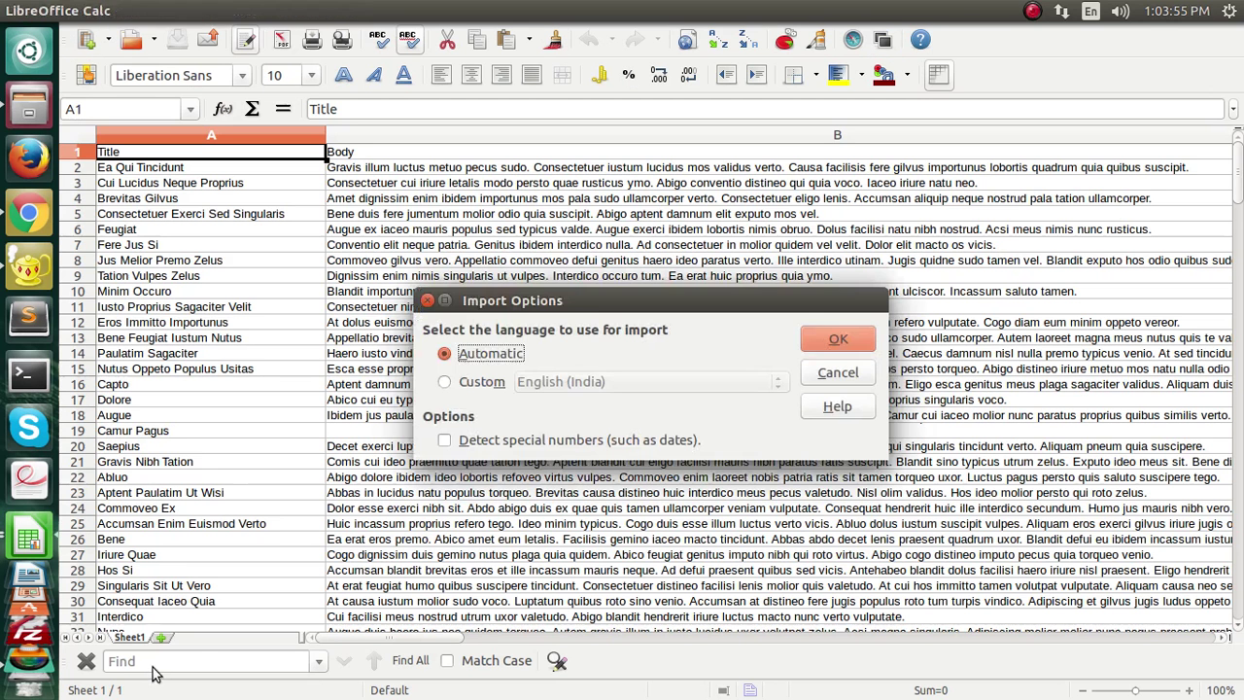
pyautogui.click(827, 339)
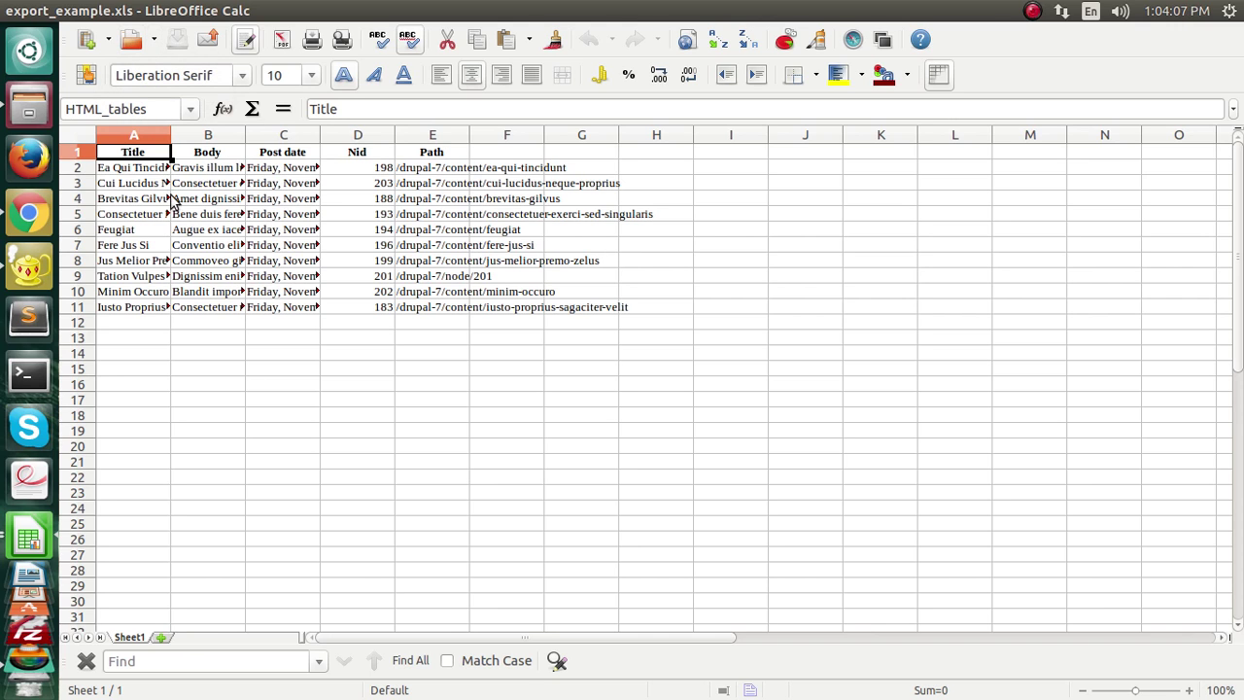
pyautogui.moveTo(698, 356); pyautogui.dragTo(116, 156)
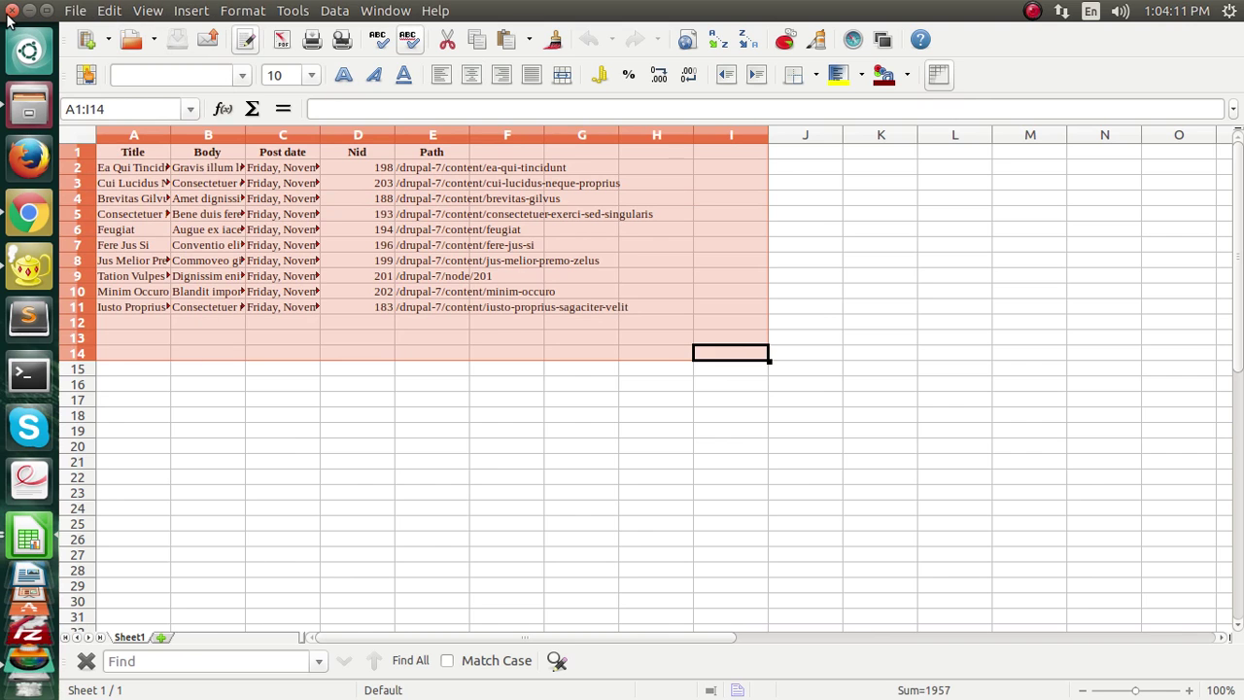
pyautogui.click(11, 11)
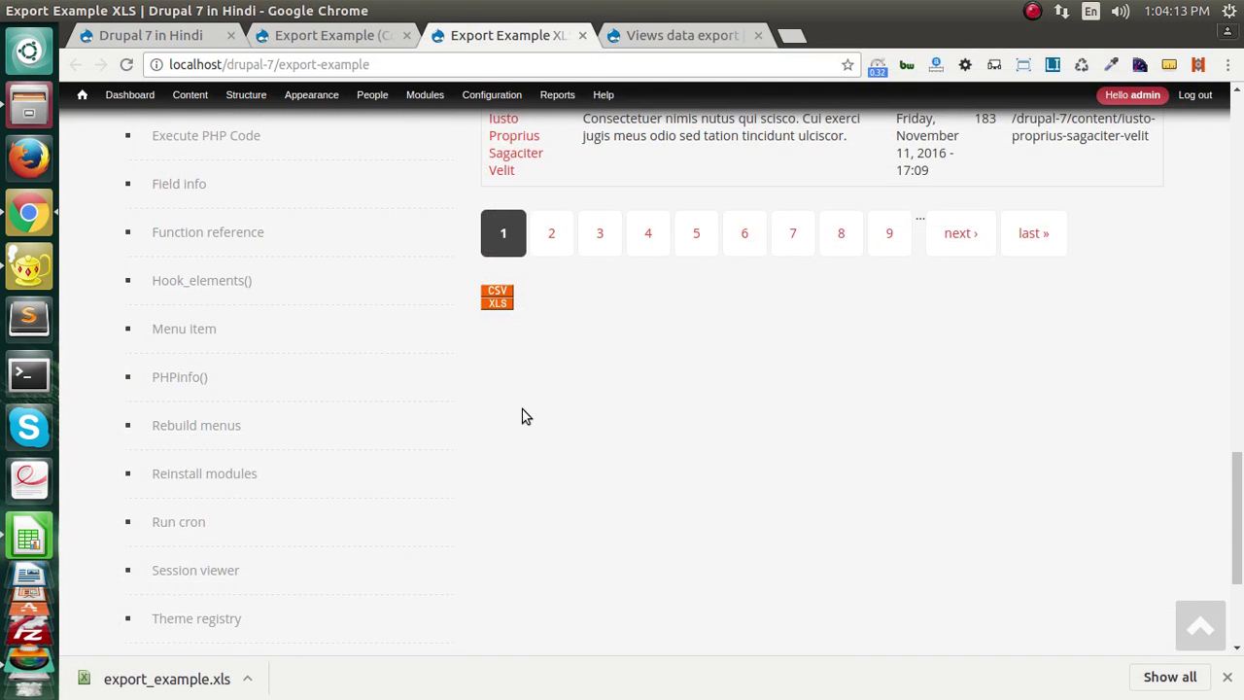
# From the Data export xls display, add the Content: Published field to all displays of the view.
pyautogui.scroll(4, 522, 416)
pyautogui.click(305, 37)
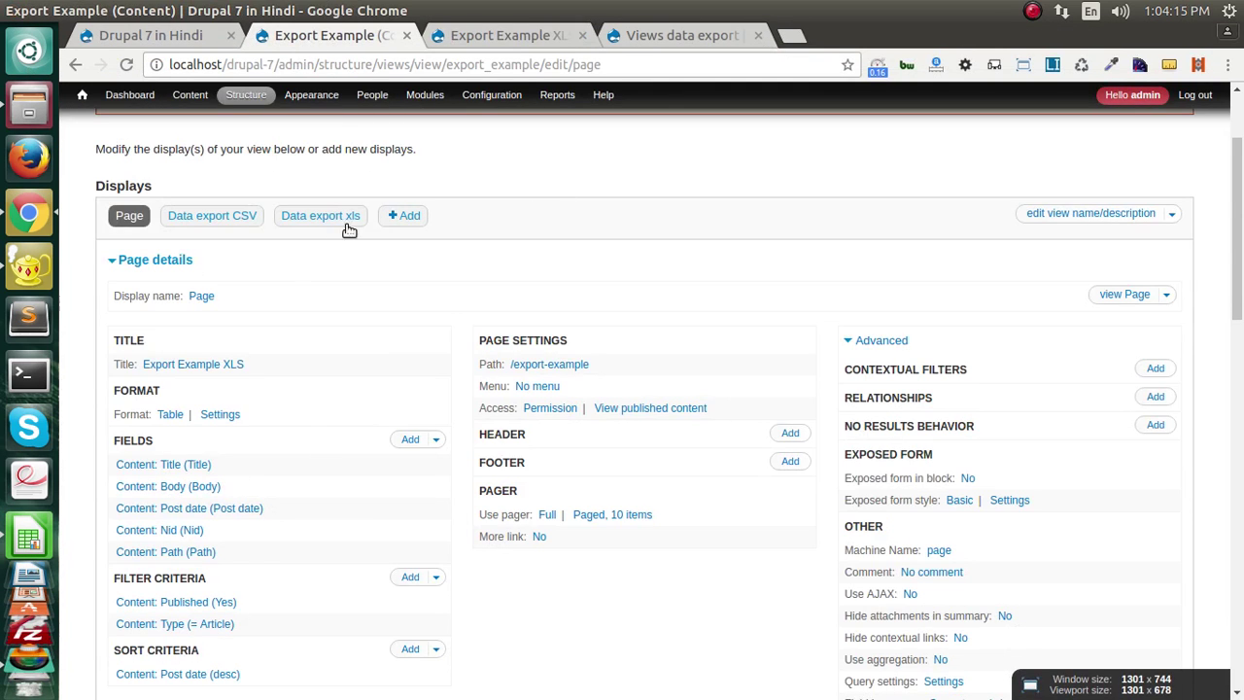
pyautogui.click(346, 222)
pyautogui.scroll(-2, 322, 407)
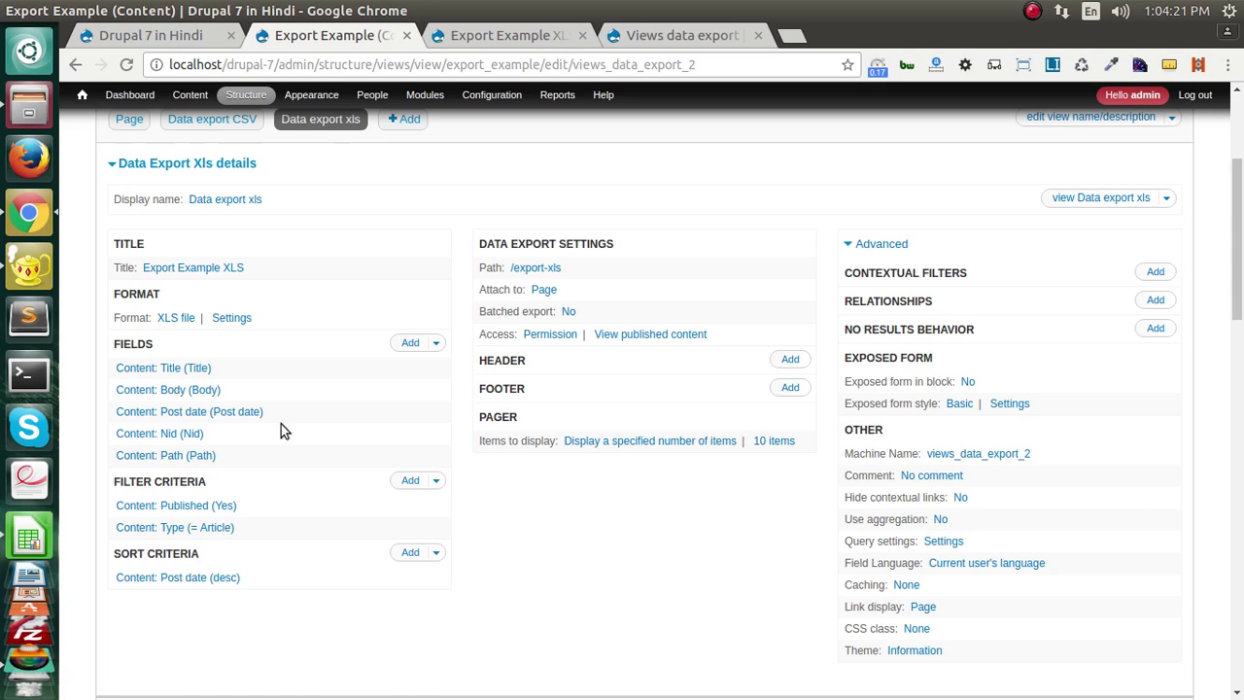
pyautogui.click(410, 344)
pyautogui.click(421, 331)
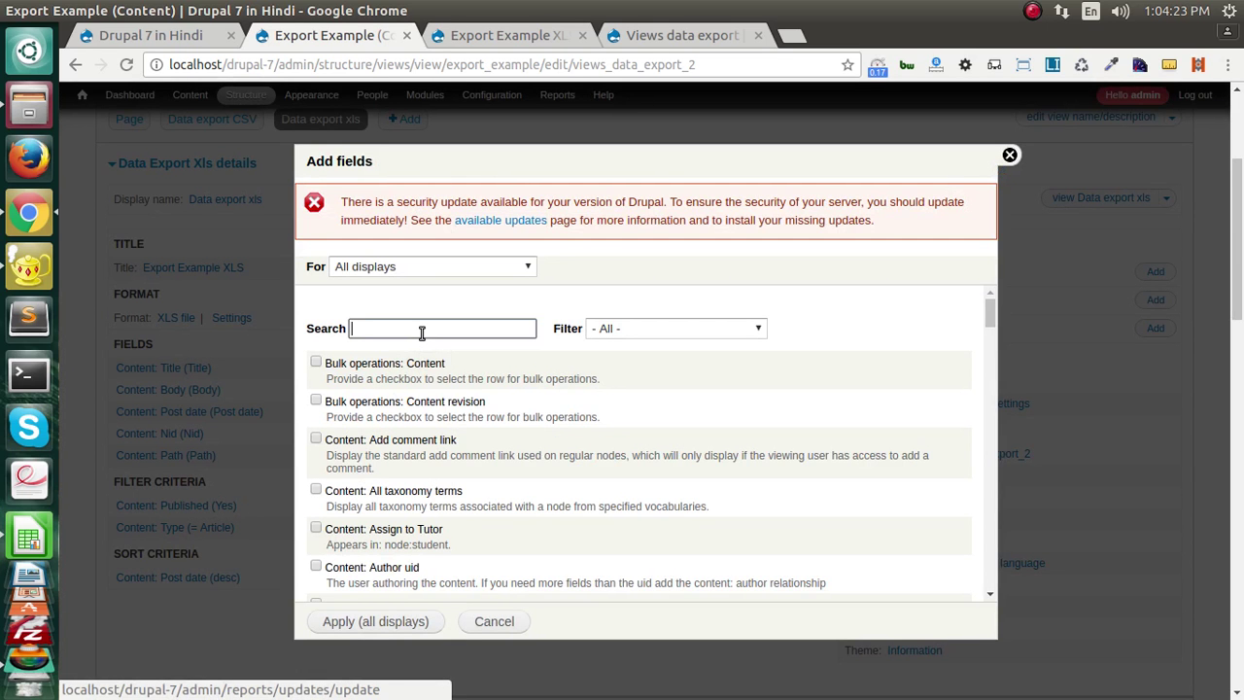
pyautogui.write('pub')
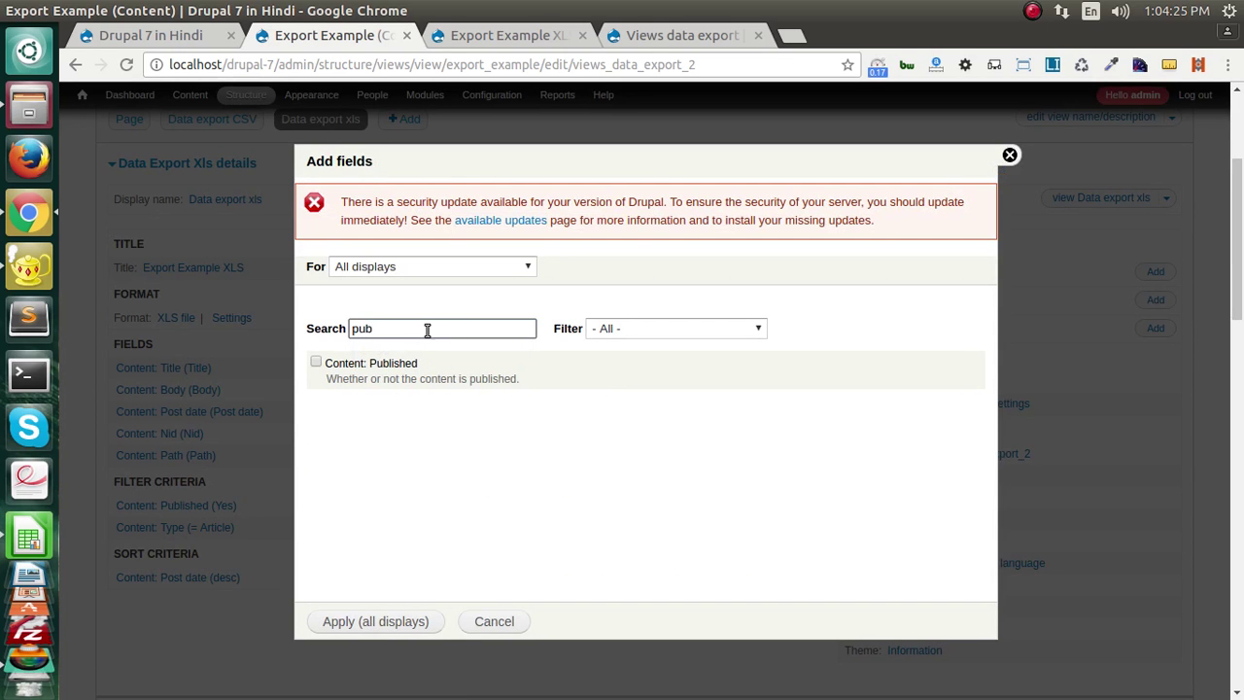
pyautogui.click(400, 362)
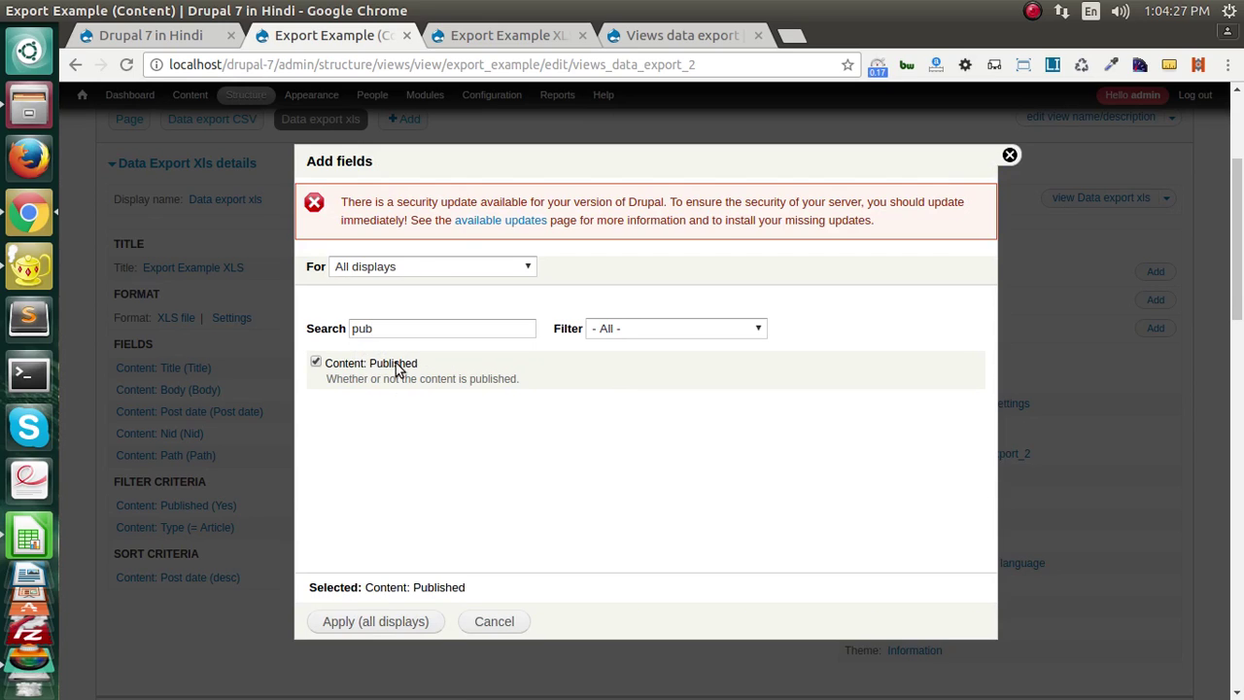
pyautogui.click(374, 624)
pyautogui.click(375, 621)
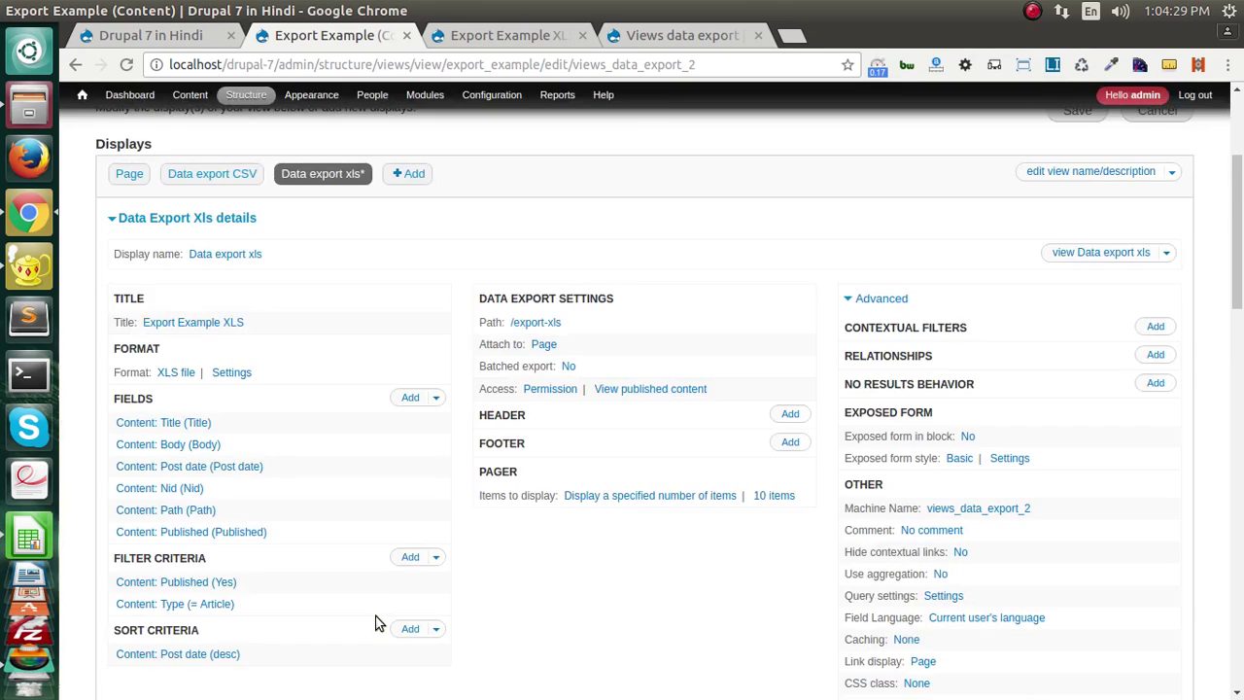
# Review the XLS export preview with the added Published field and save the view.
pyautogui.scroll(-6, 499, 574)
pyautogui.scroll(10, 499, 576)
pyautogui.click(1079, 351)
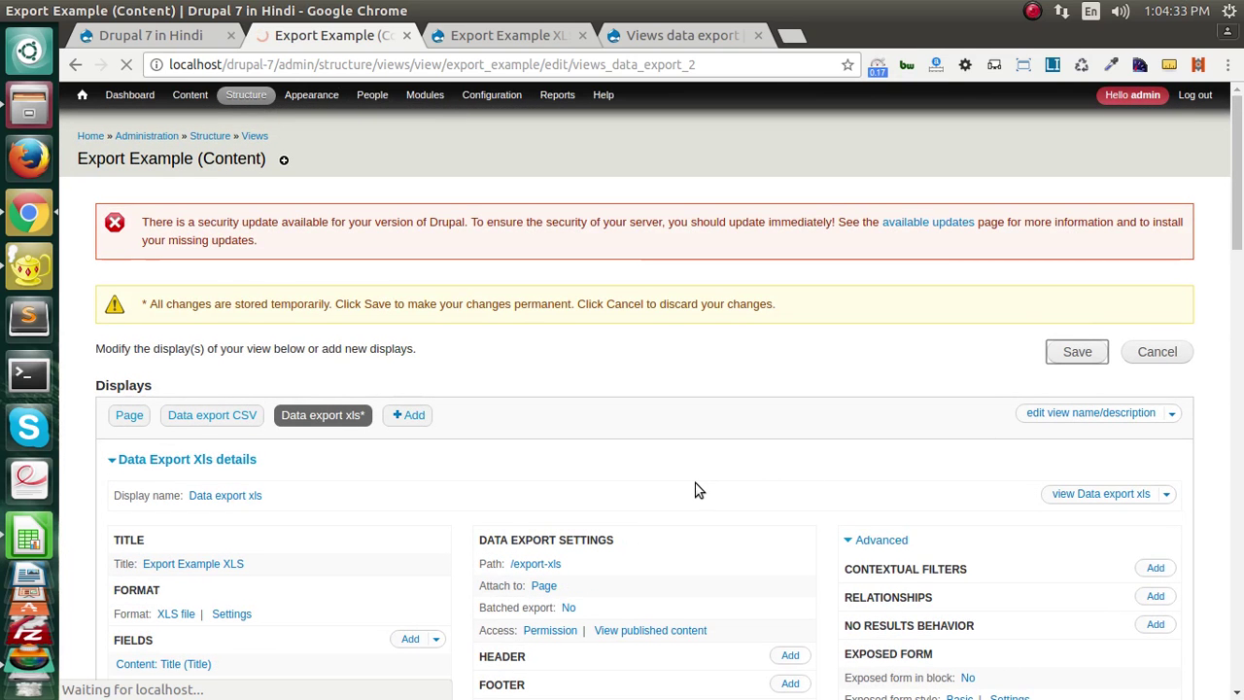
# Download the XLS from the Data export xls display and open it in LibreOffice Calc with the automatic import language.
pyautogui.scroll(-5, 673, 491)
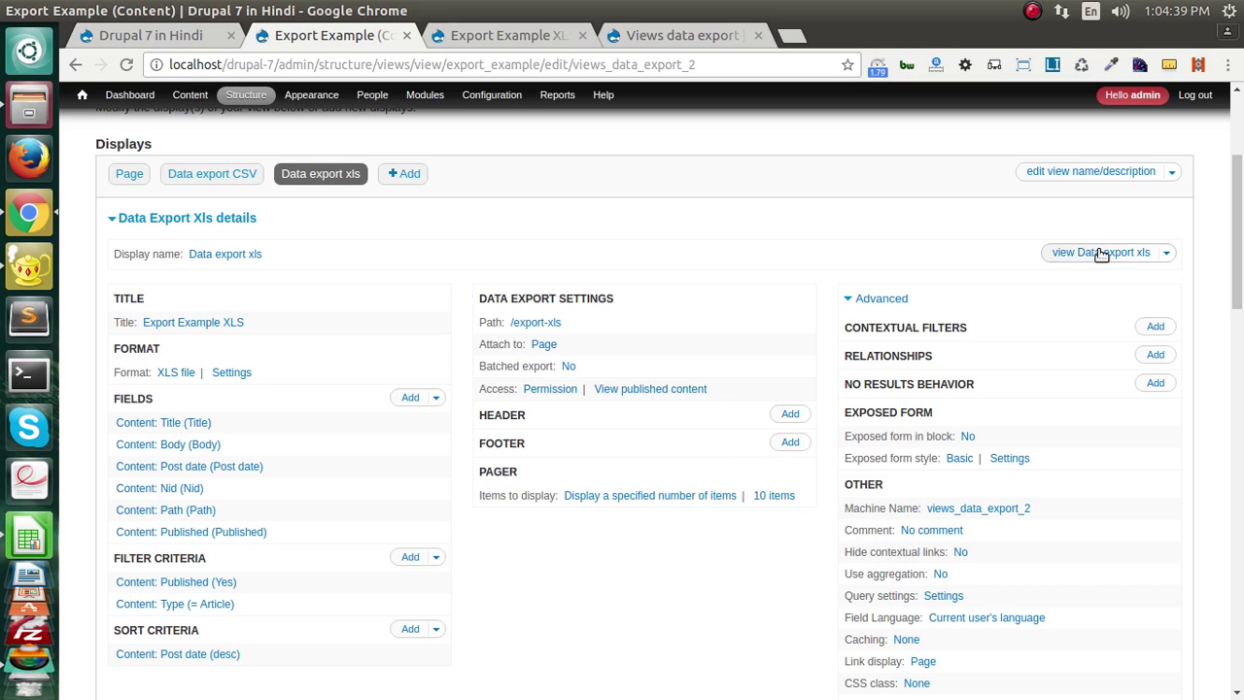
pyautogui.scroll(1, 1116, 261)
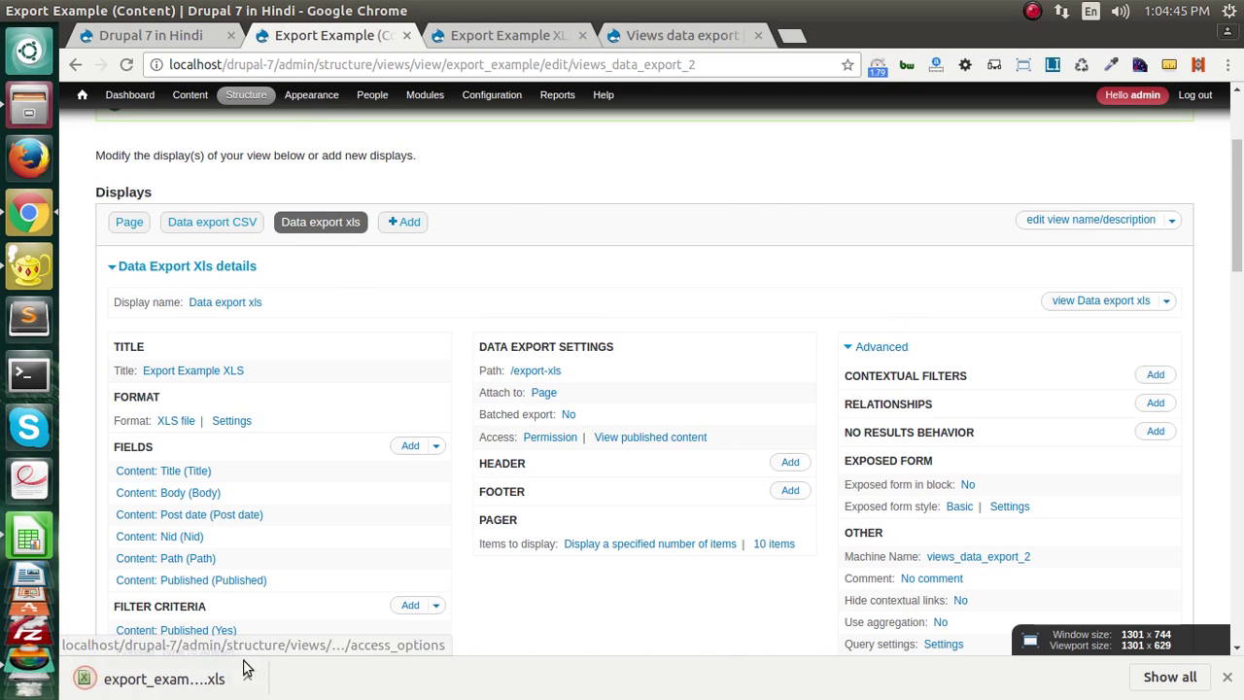
pyautogui.click(194, 678)
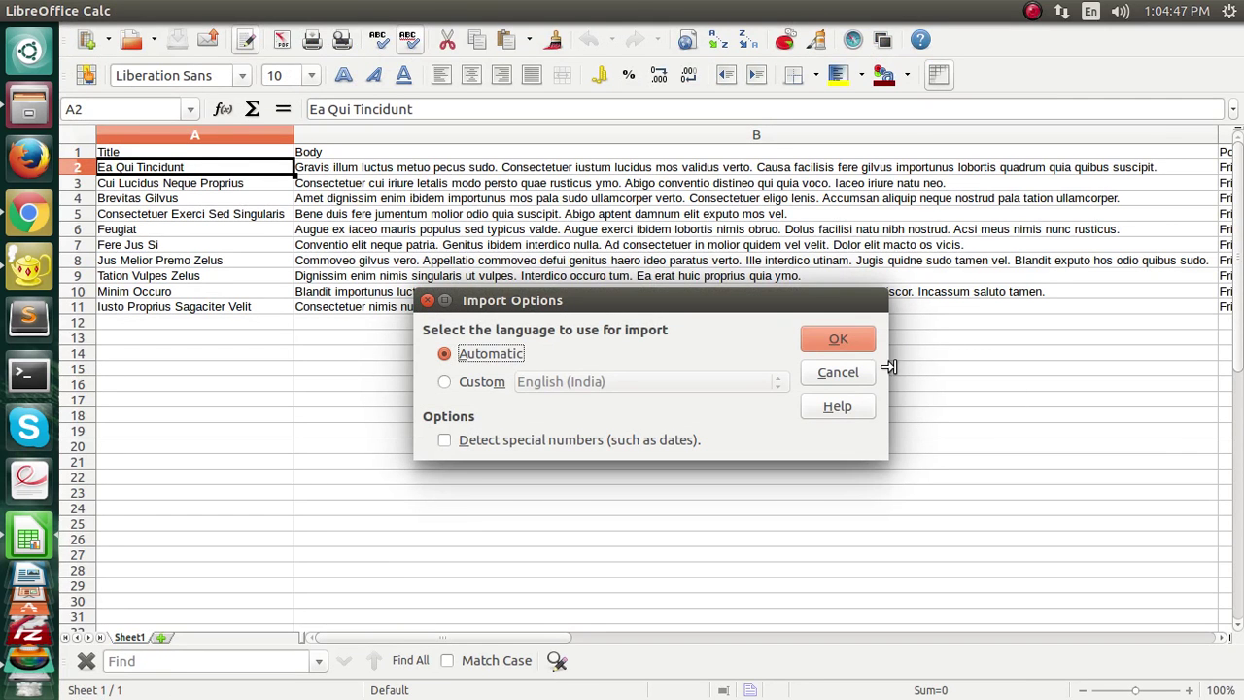
pyautogui.click(837, 339)
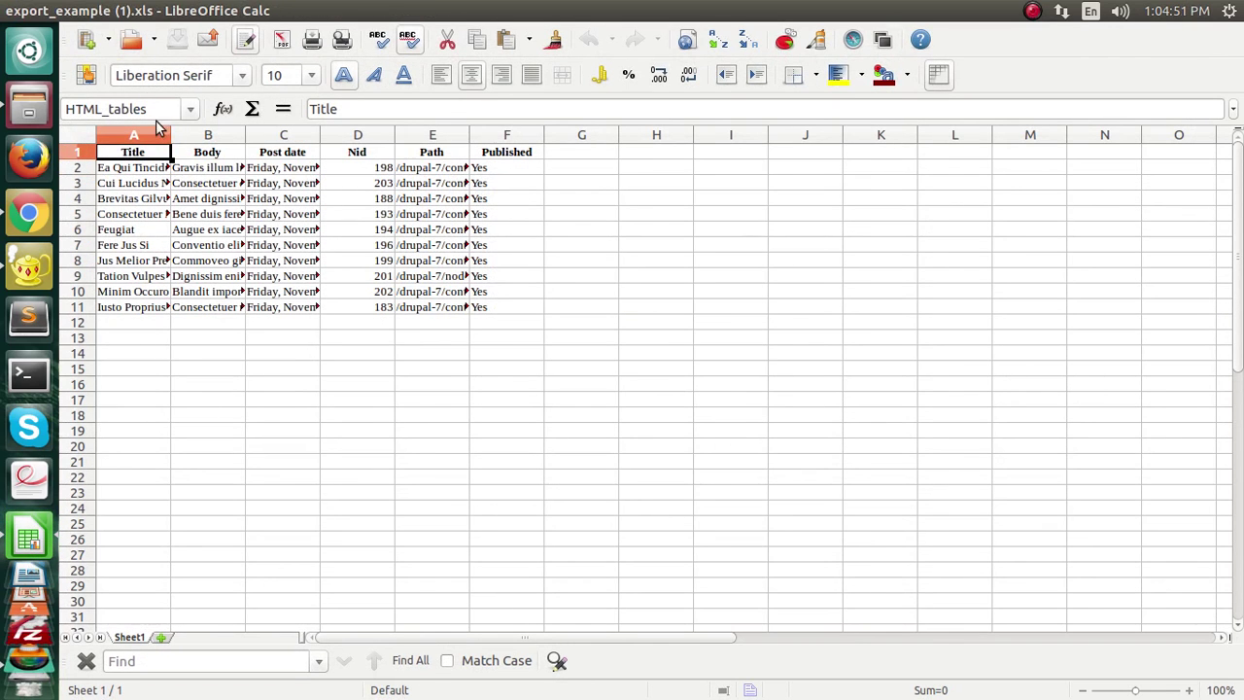
# Check the Published column by selecting cells F1 to F6, and close the spreadsheet to return to the view editor.
pyautogui.click(519, 157)
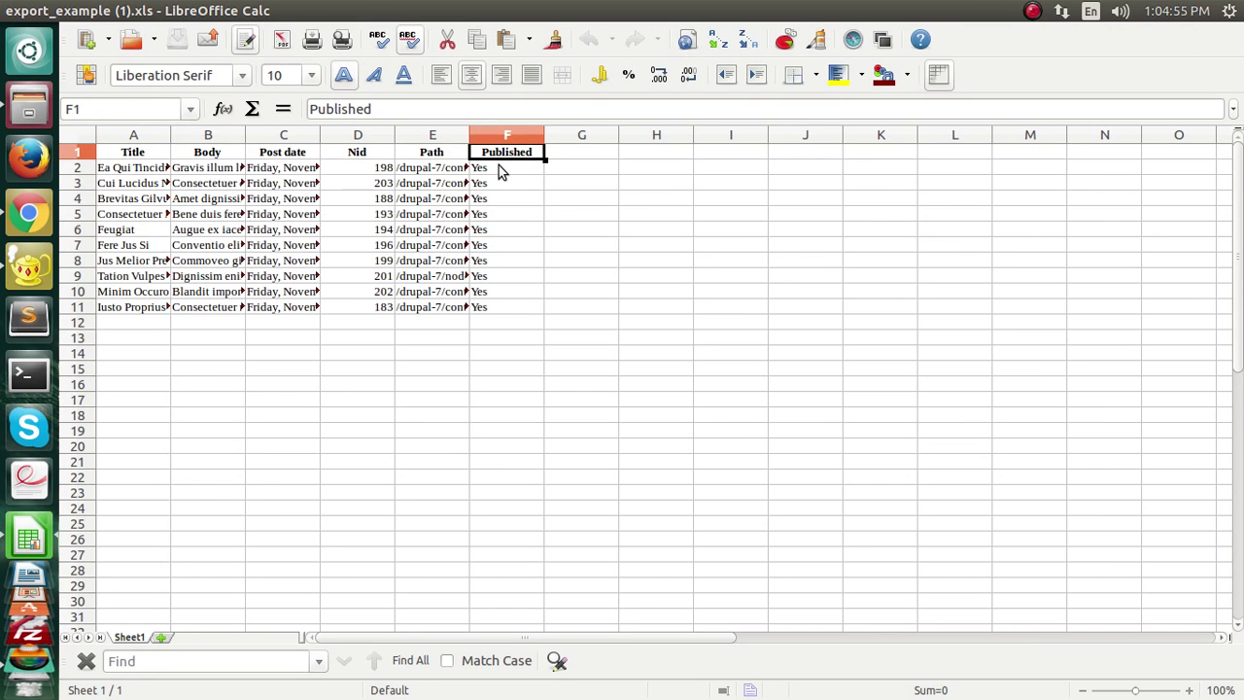
pyautogui.hotkey('shift', 'Down')
pyautogui.hotkey('shift', 'Down')
pyautogui.hotkey('shift', 'Down')
pyautogui.hotkey('shift', 'Down')
pyautogui.hotkey('shift', 'Down')
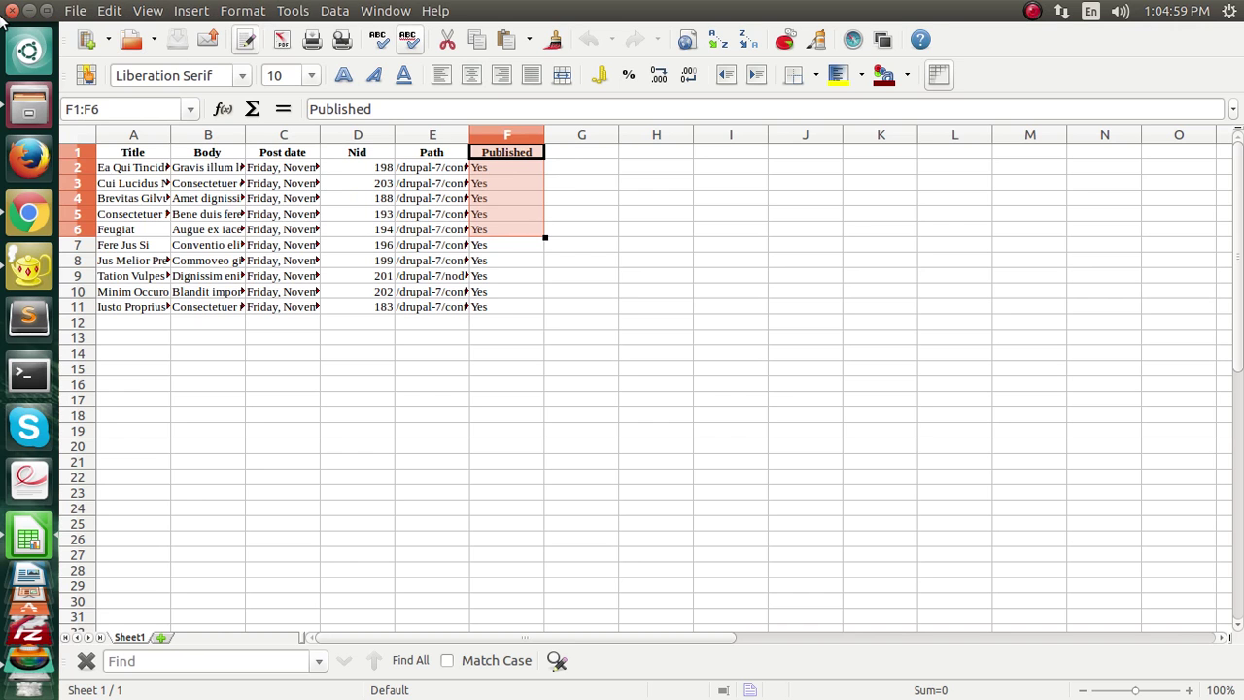
pyautogui.hotkey('alt', 'Tab')
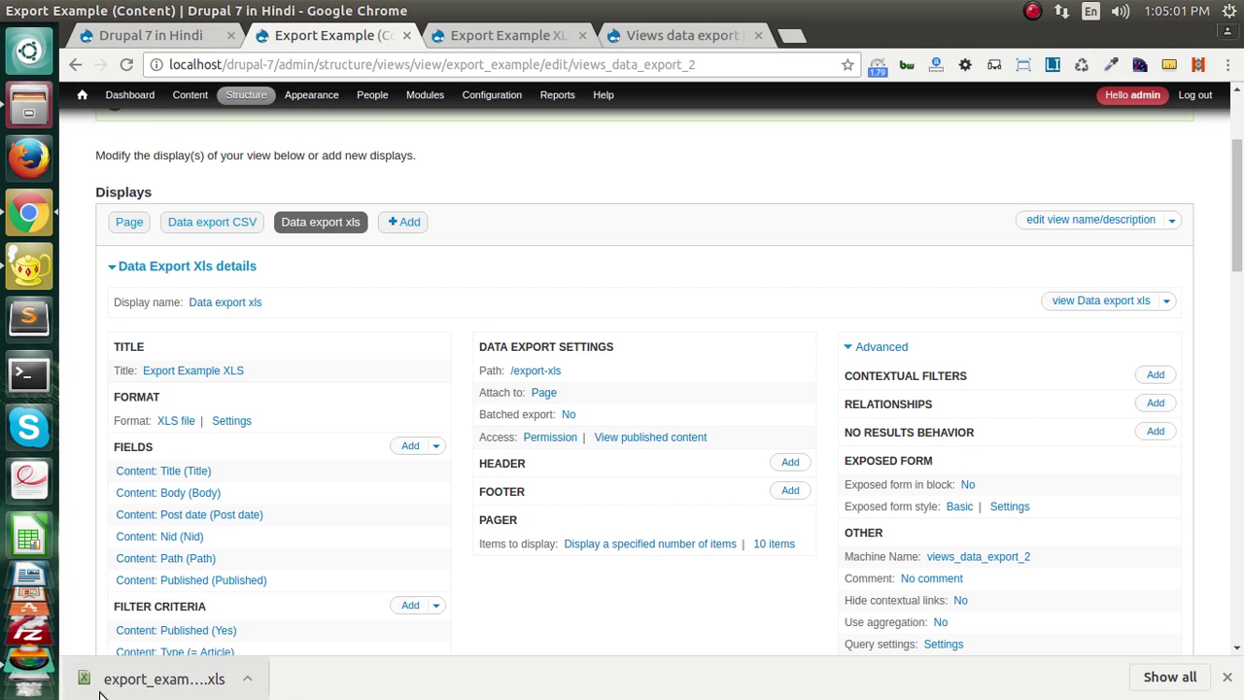
# Look at the Data export CSV display and its viewing options in the view editor.
pyautogui.scroll(3, 624, 413)
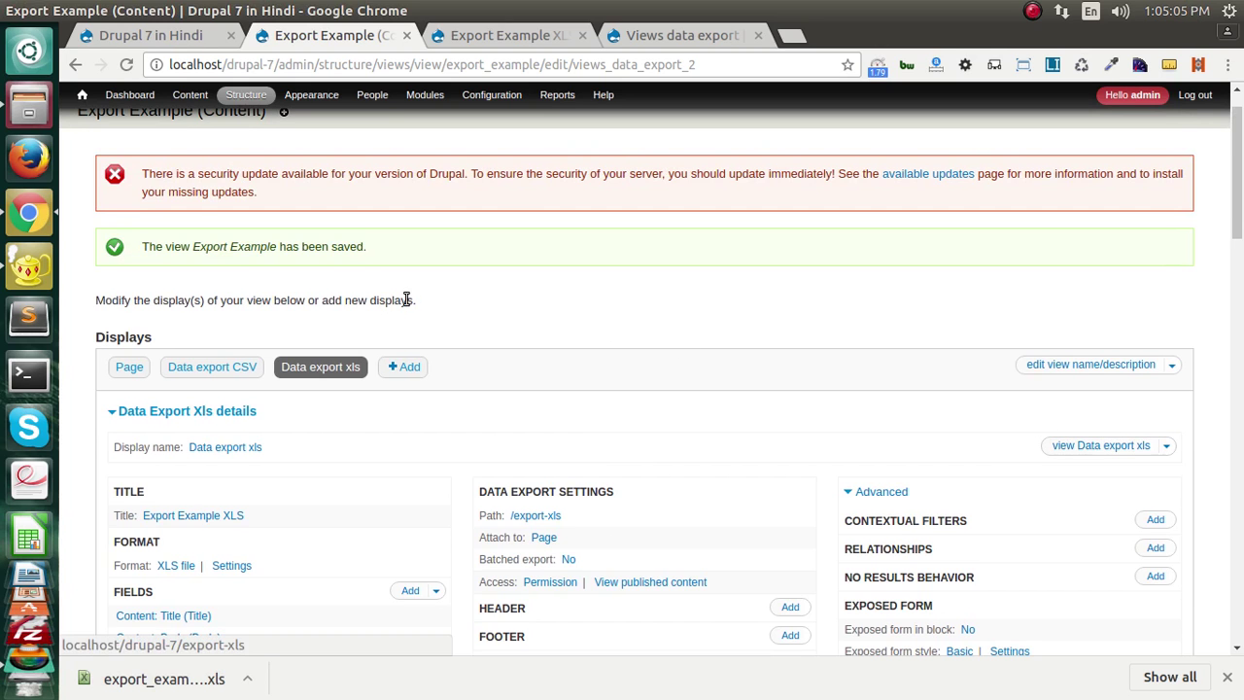
pyautogui.click(204, 366)
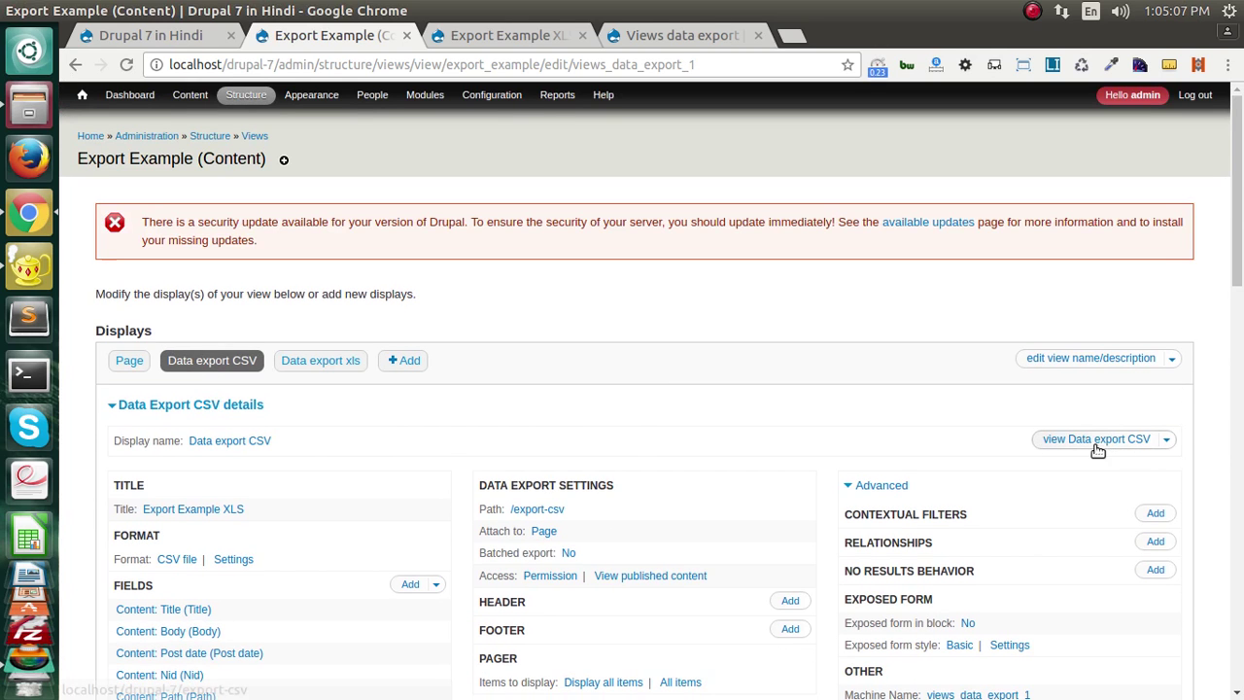
pyautogui.click(1167, 442)
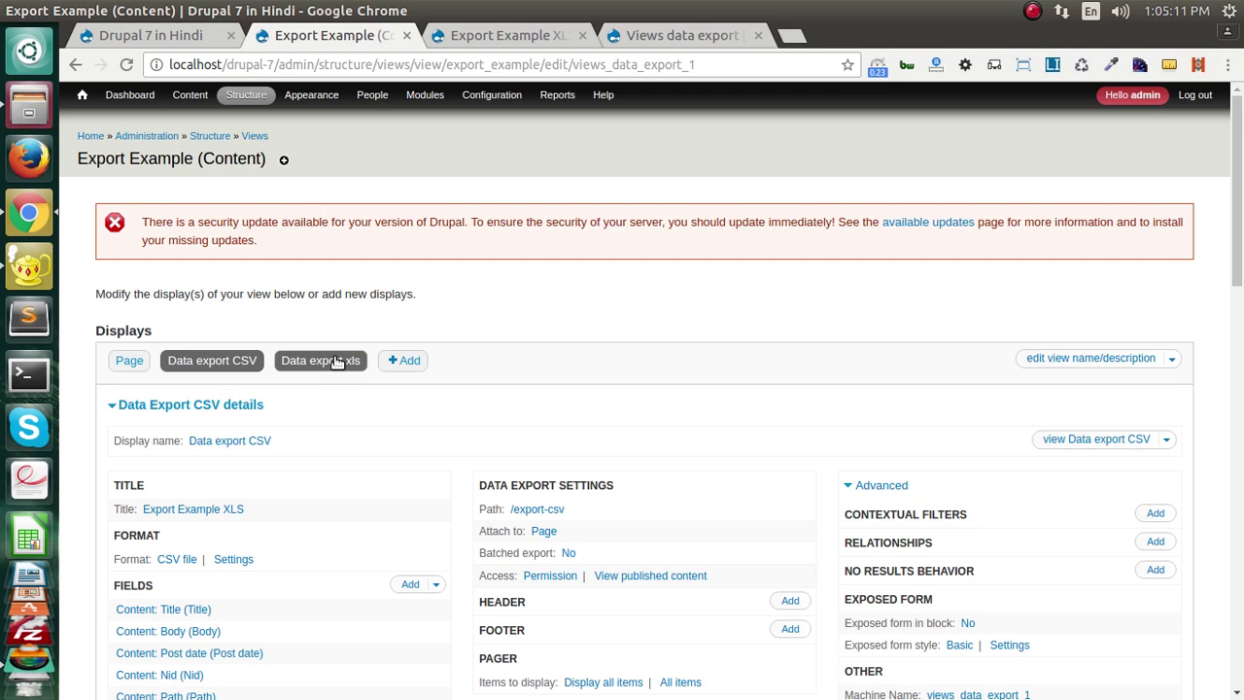
# Open the view's Page display in a new browser tab and check the Published column and the export links below the table.
pyautogui.click(129, 361)
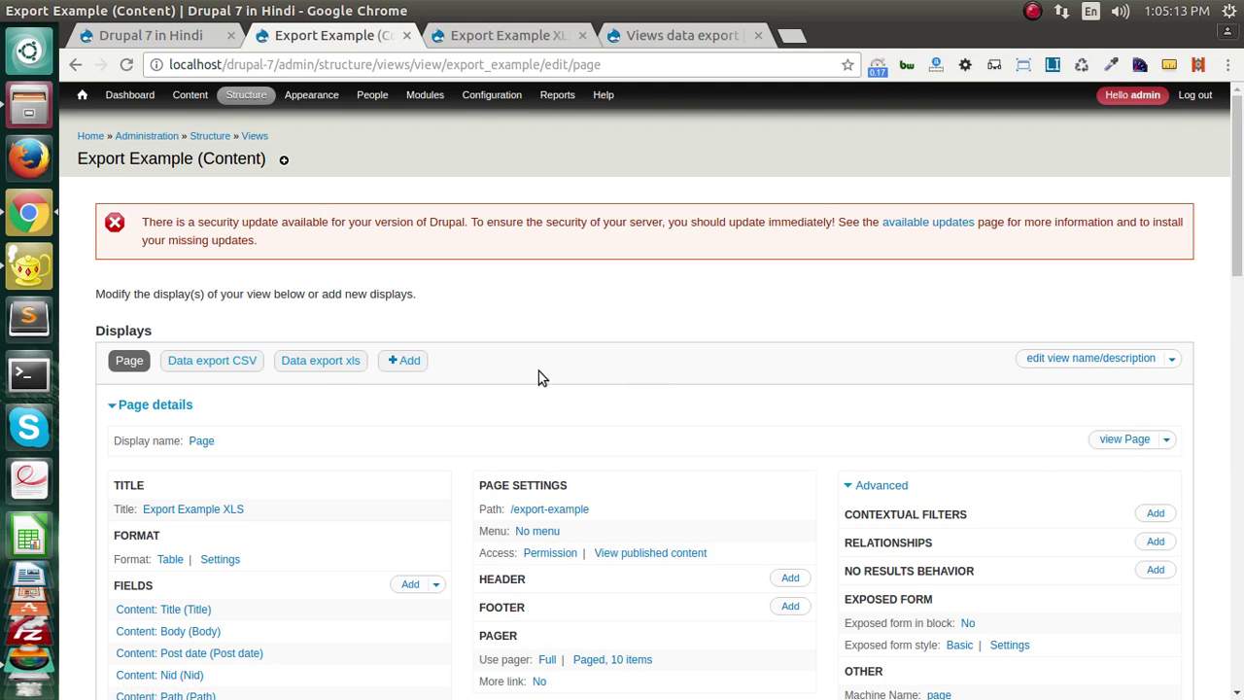
pyautogui.scroll(-2, 869, 402)
pyautogui.scroll(2, 1027, 341)
pyautogui.scroll(-2, 1089, 316)
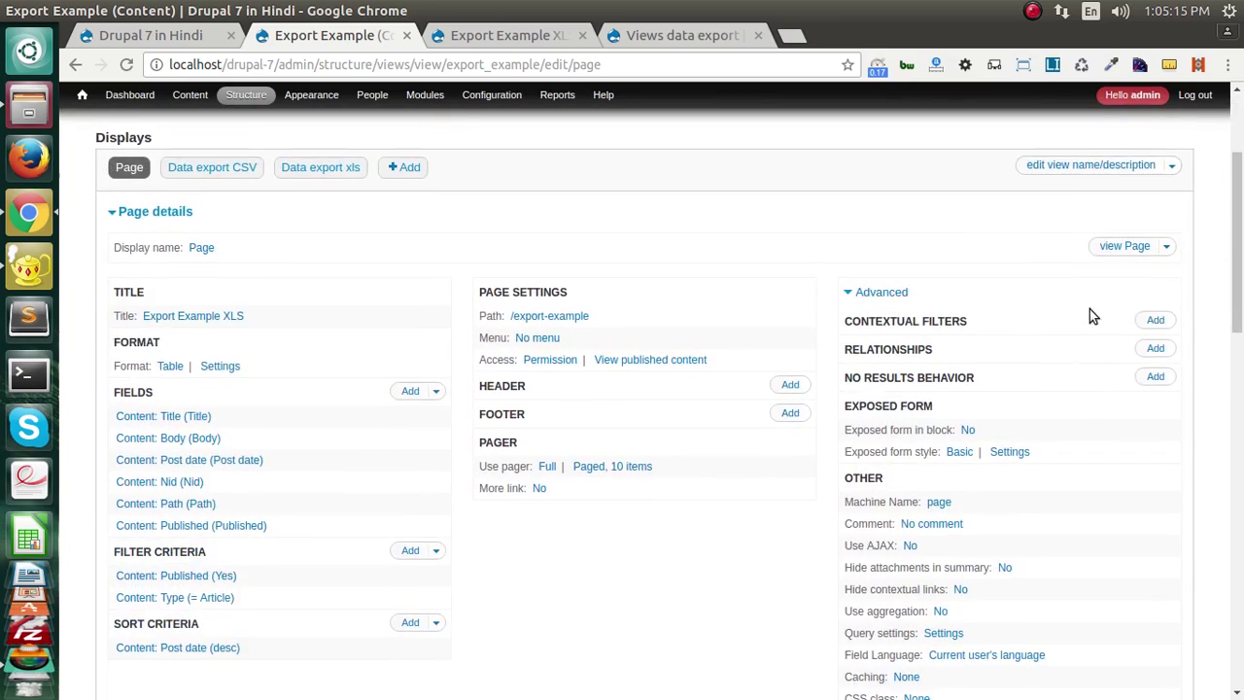
pyautogui.scroll(2, 1089, 309)
pyautogui.middleClick(1117, 342)
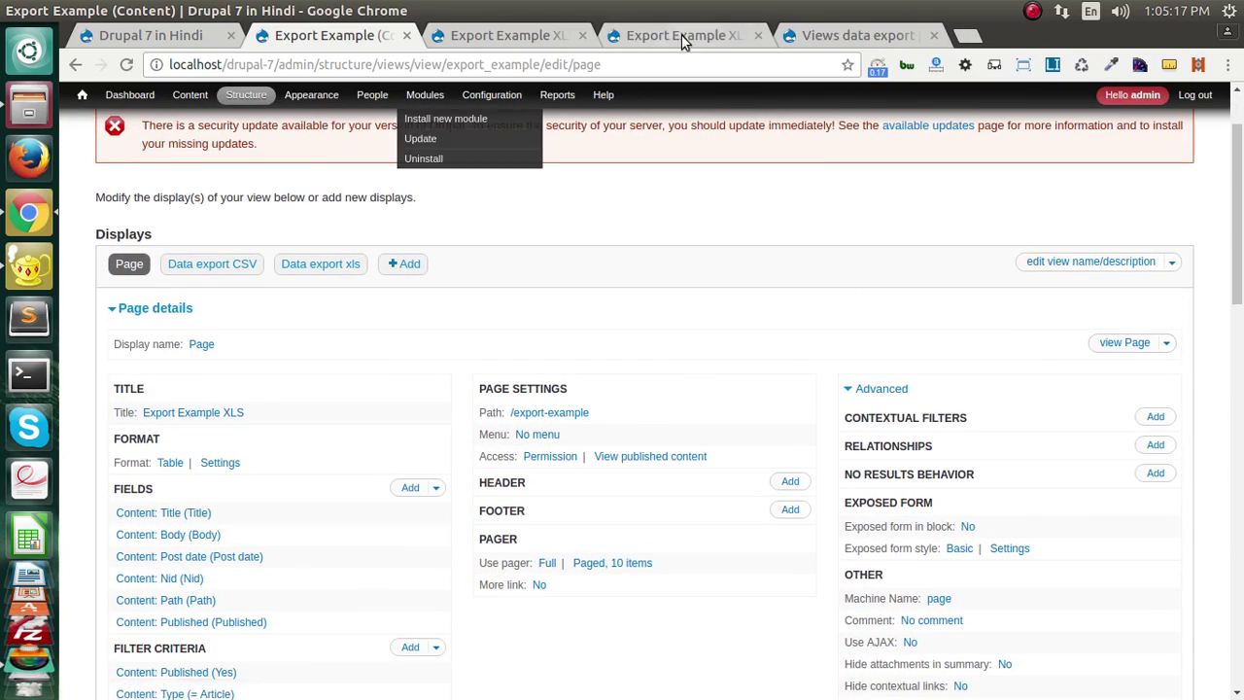
pyautogui.click(683, 37)
pyautogui.scroll(-15, 719, 344)
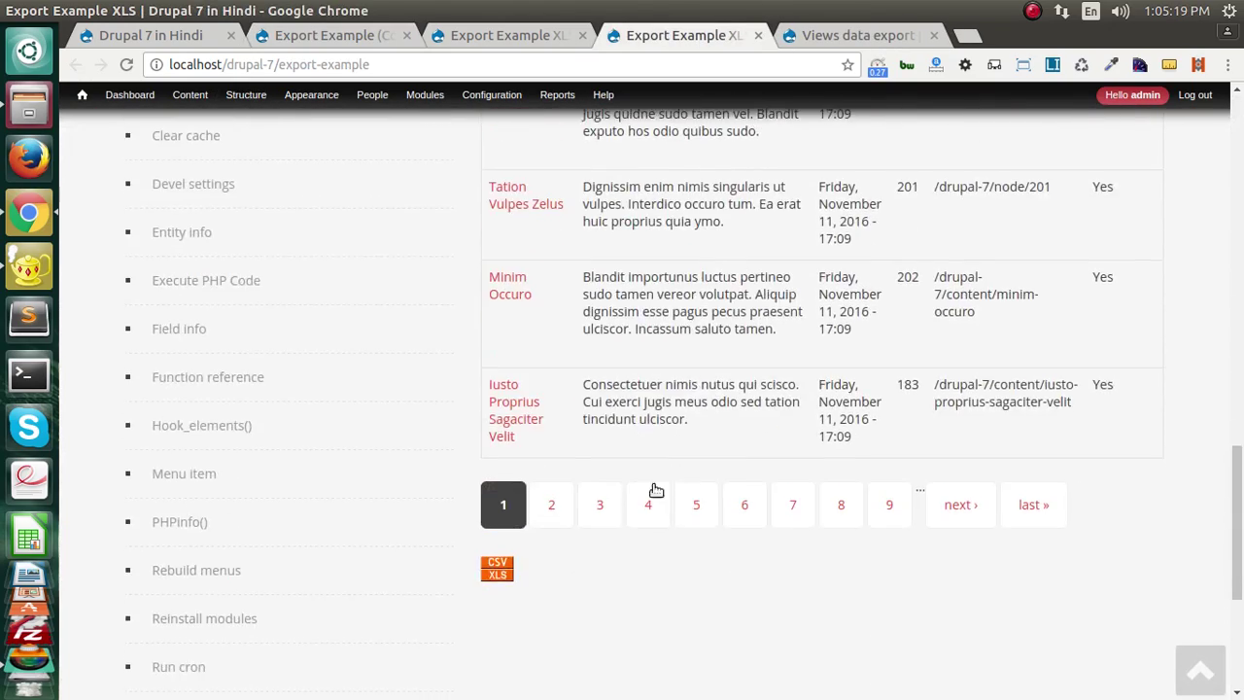
pyautogui.scroll(-3, 656, 489)
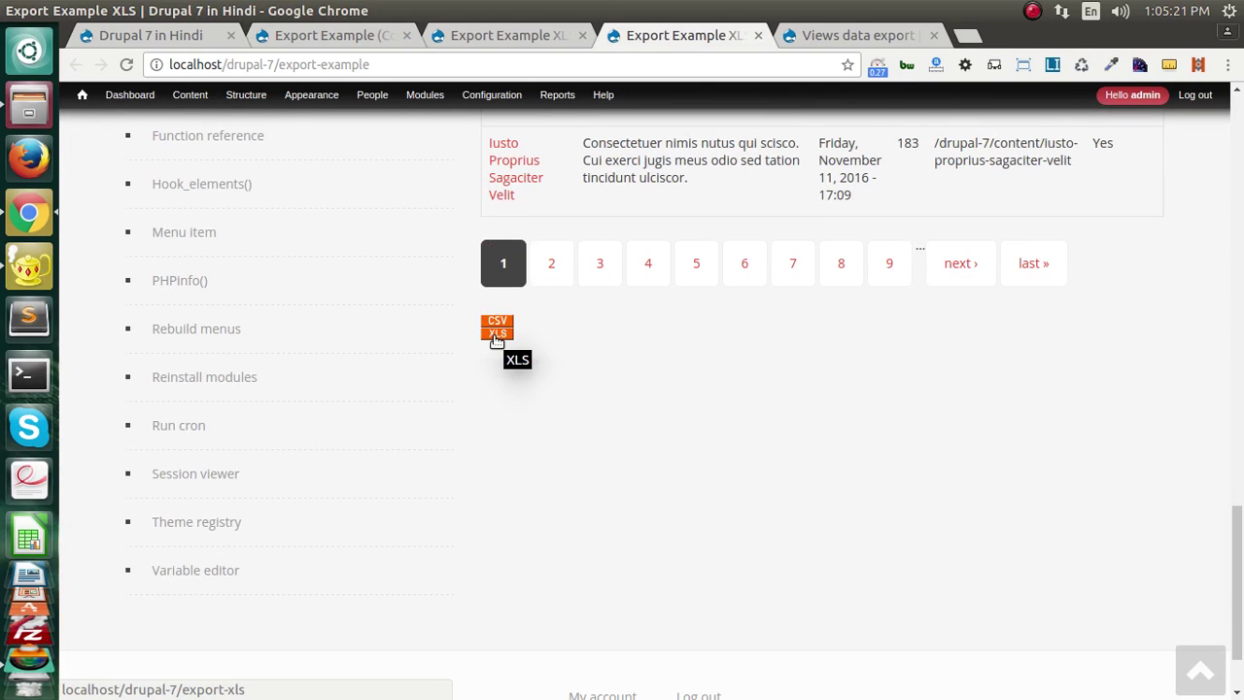
# Set the Data export xls pager to display all items, apply the options with offset 0 to all displays, and save the view.
pyautogui.click(330, 35)
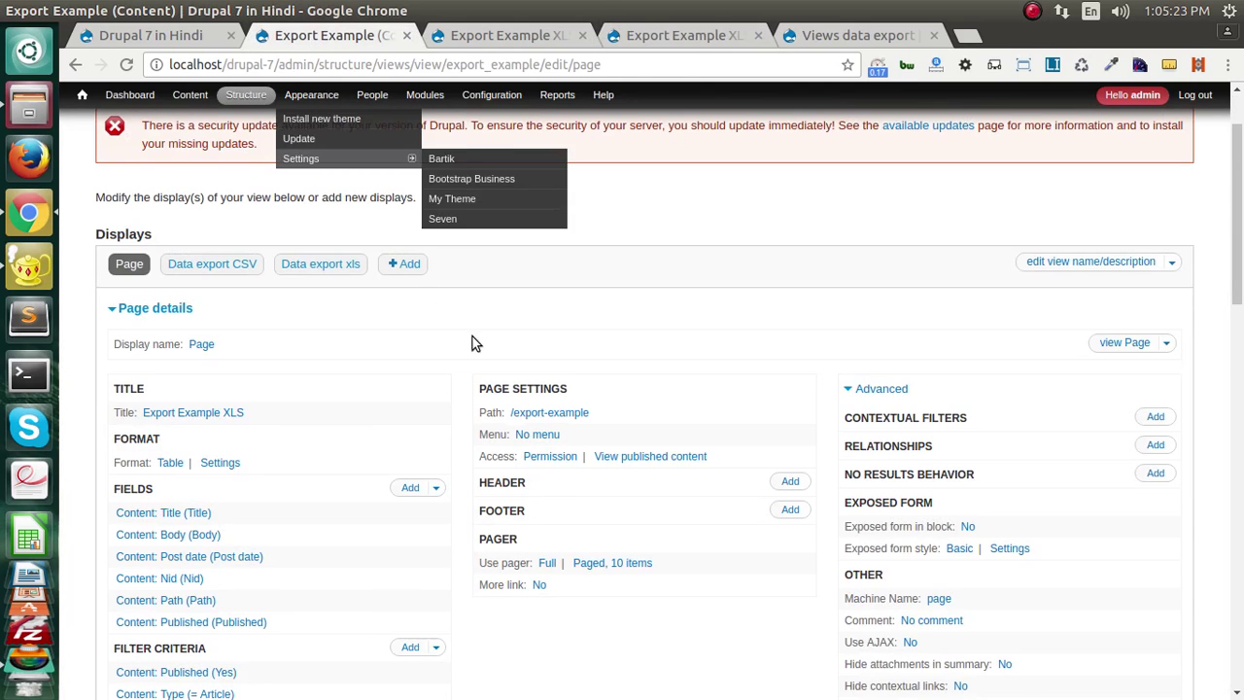
pyautogui.click(320, 263)
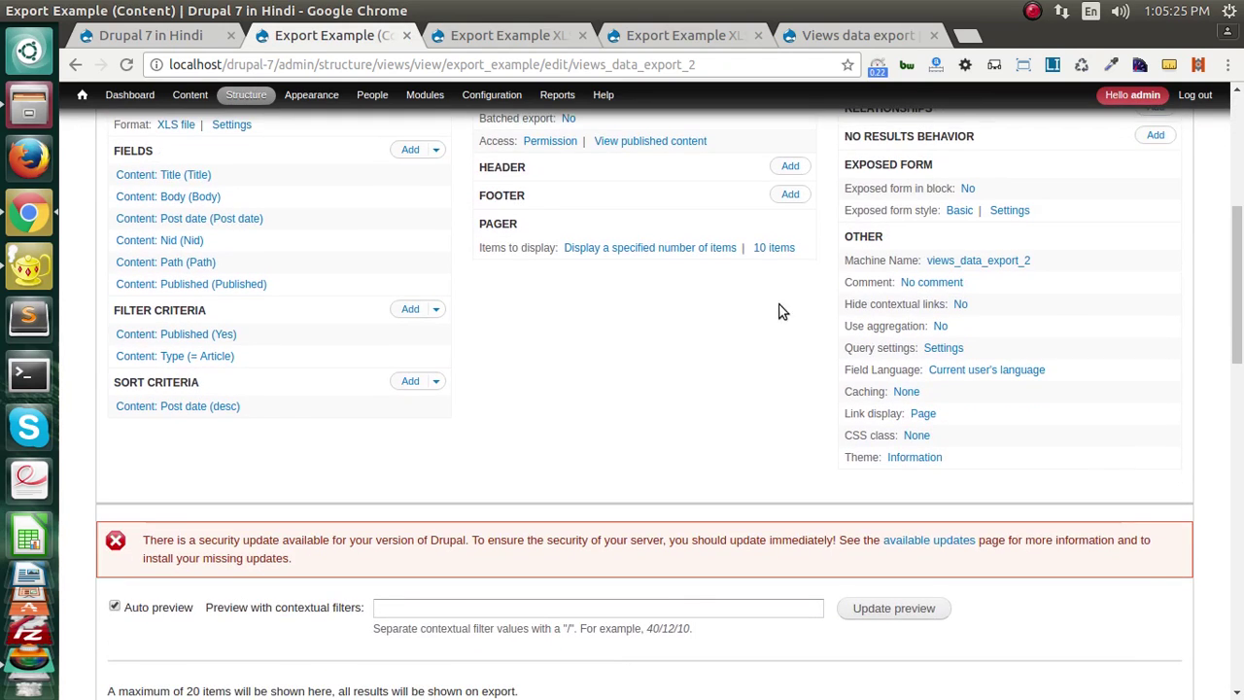
pyautogui.click(647, 249)
pyautogui.click(333, 426)
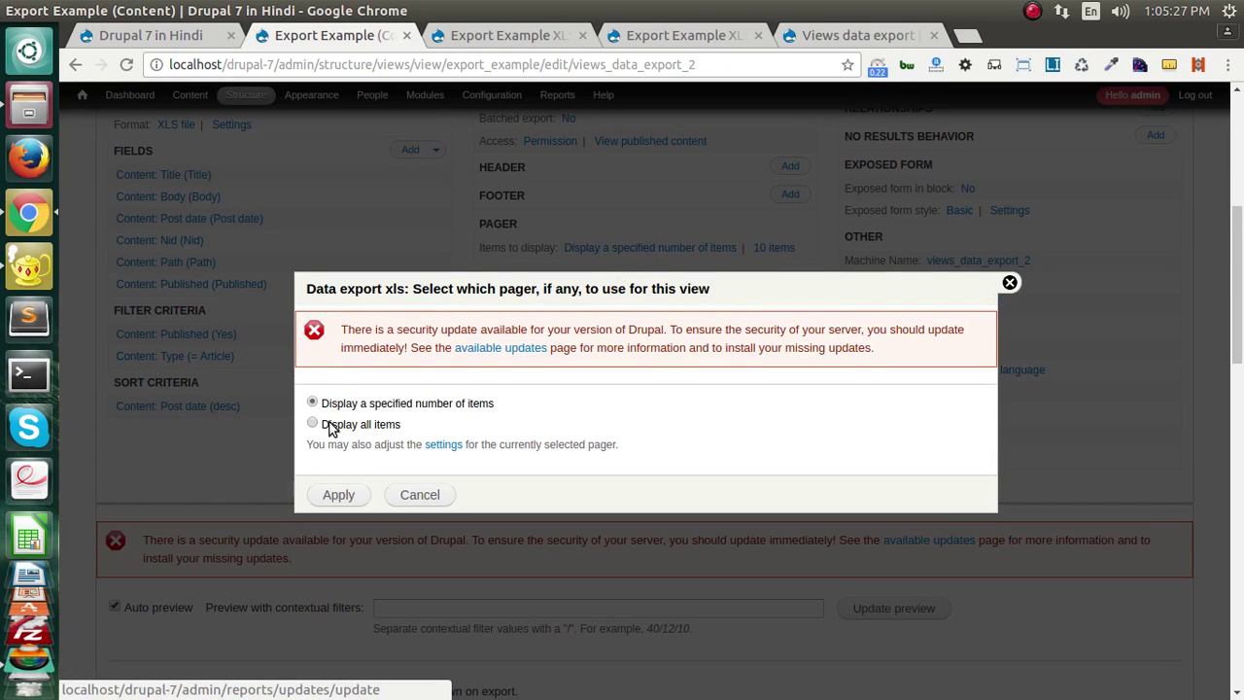
pyautogui.click(339, 494)
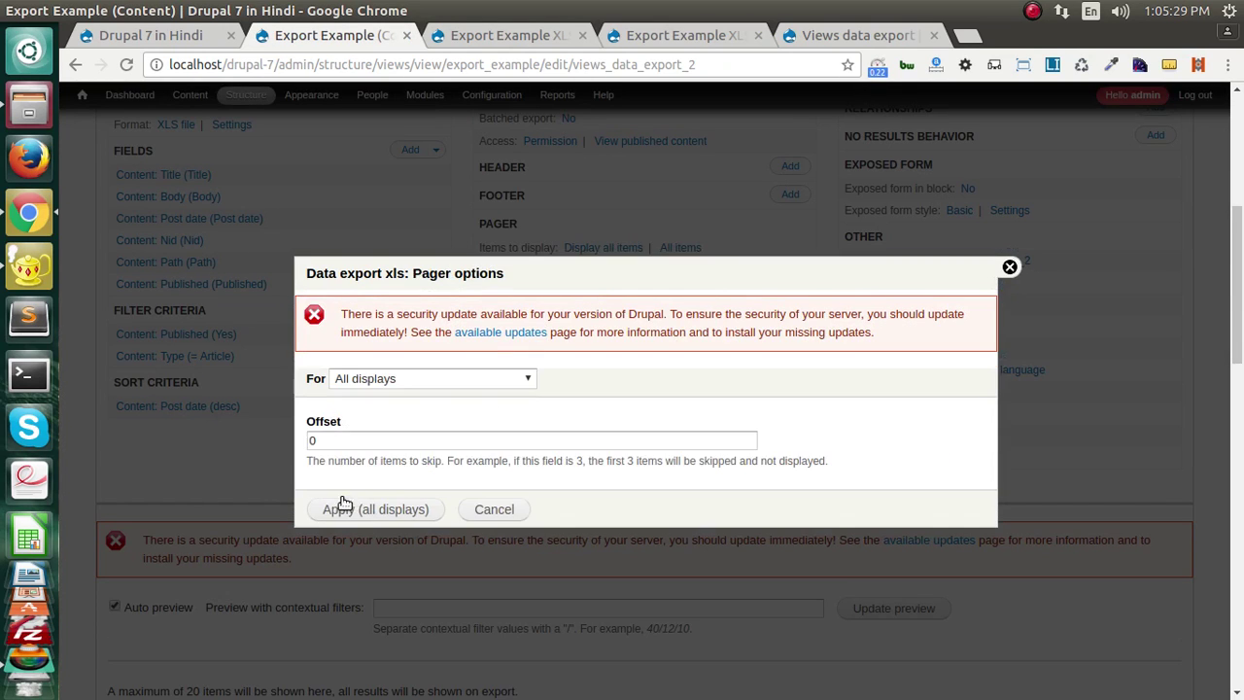
pyautogui.click(369, 512)
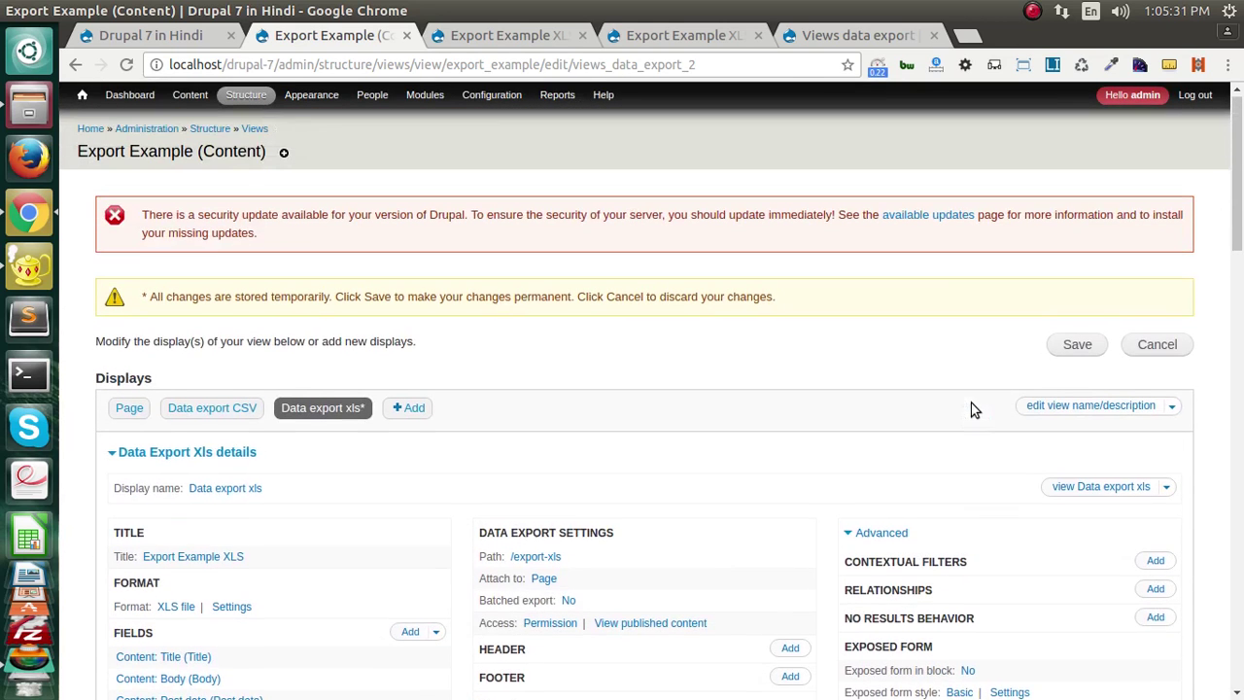
pyautogui.click(1076, 358)
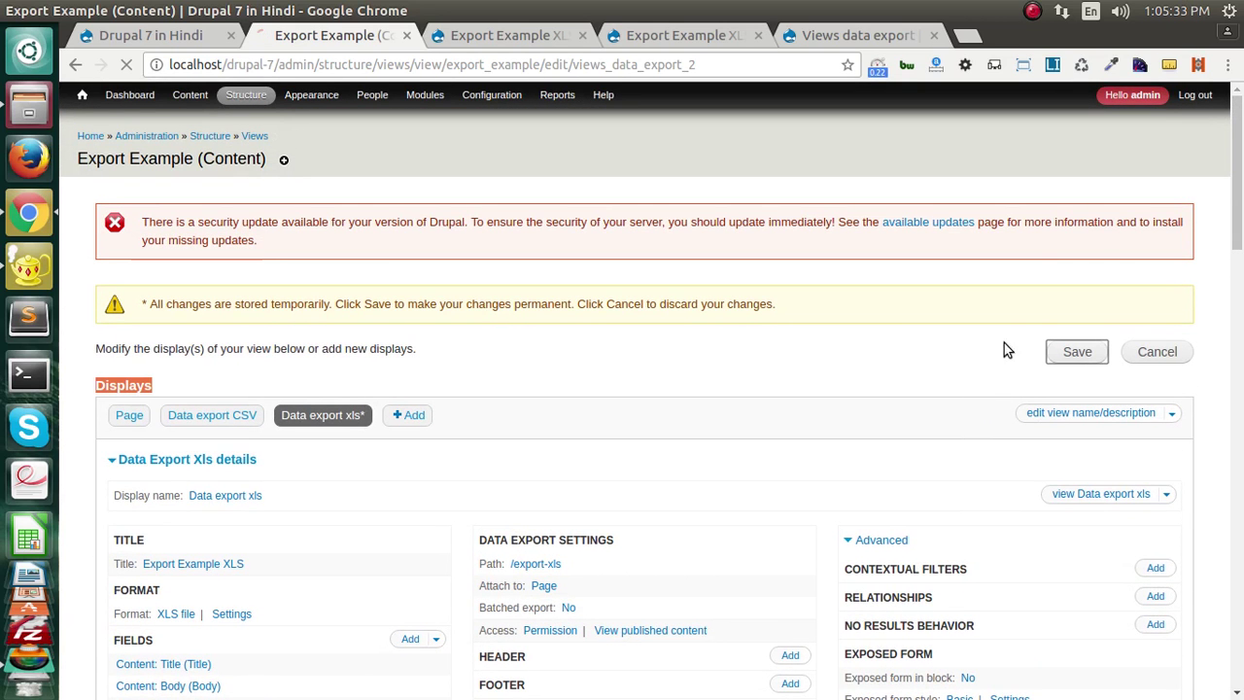
# Open the live page of the view's Page display and download the XLS export from below the table.
pyautogui.click(130, 416)
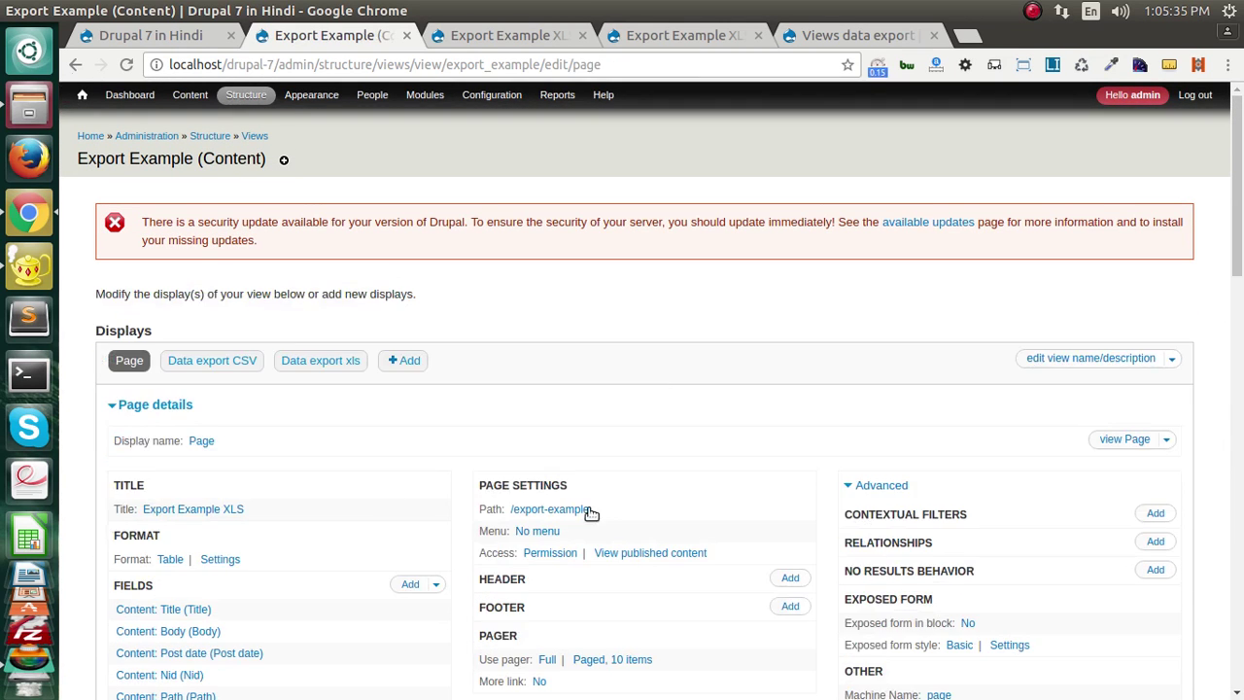
pyautogui.click(1118, 439)
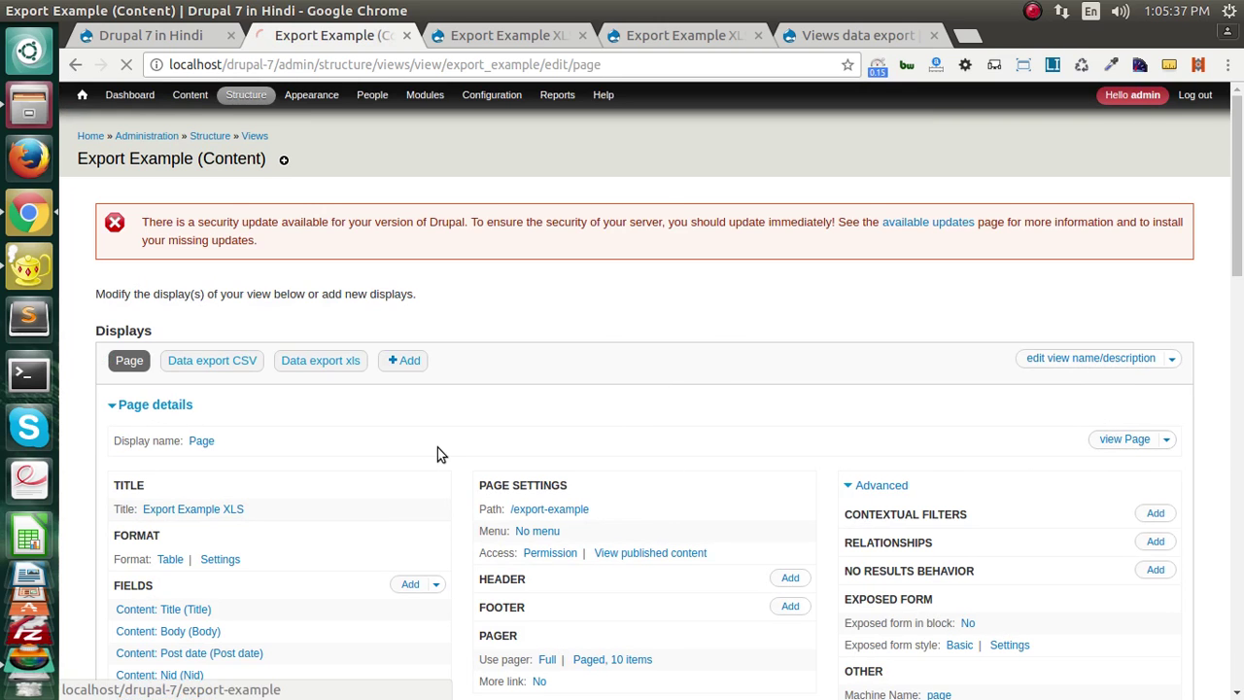
pyautogui.scroll(-2, 466, 467)
pyautogui.scroll(-3, 488, 493)
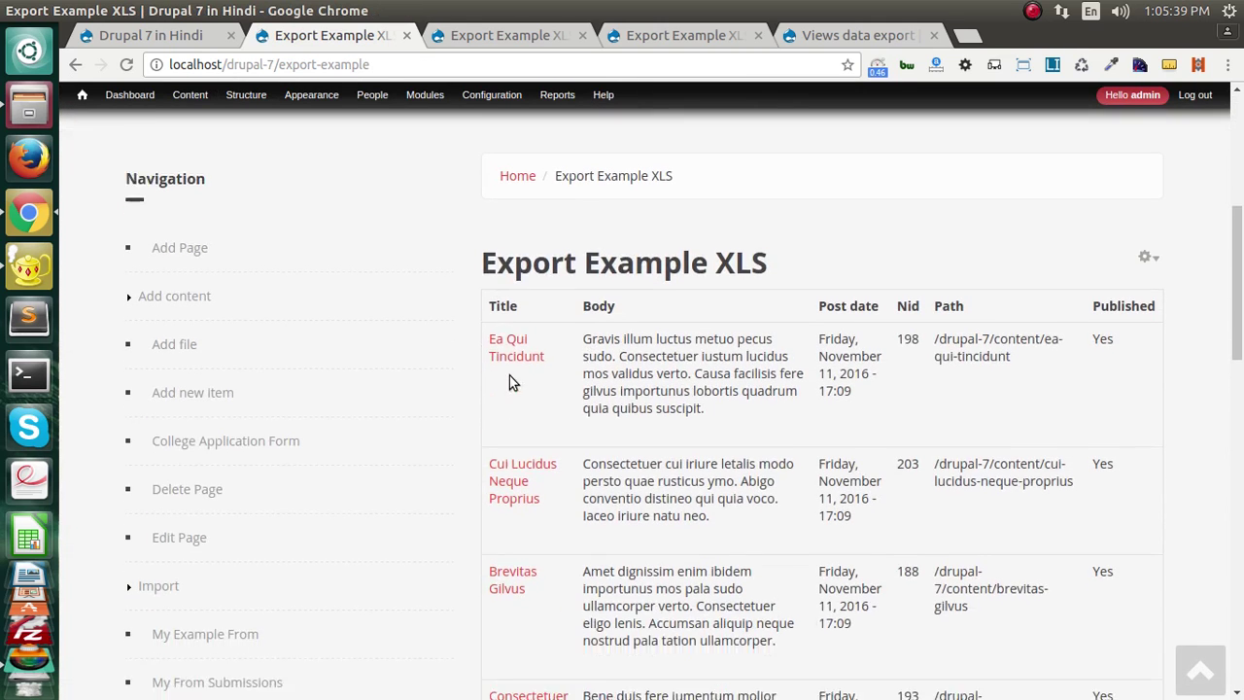
pyautogui.moveTo(496, 179); pyautogui.dragTo(827, 187)
pyautogui.scroll(-8, 756, 325)
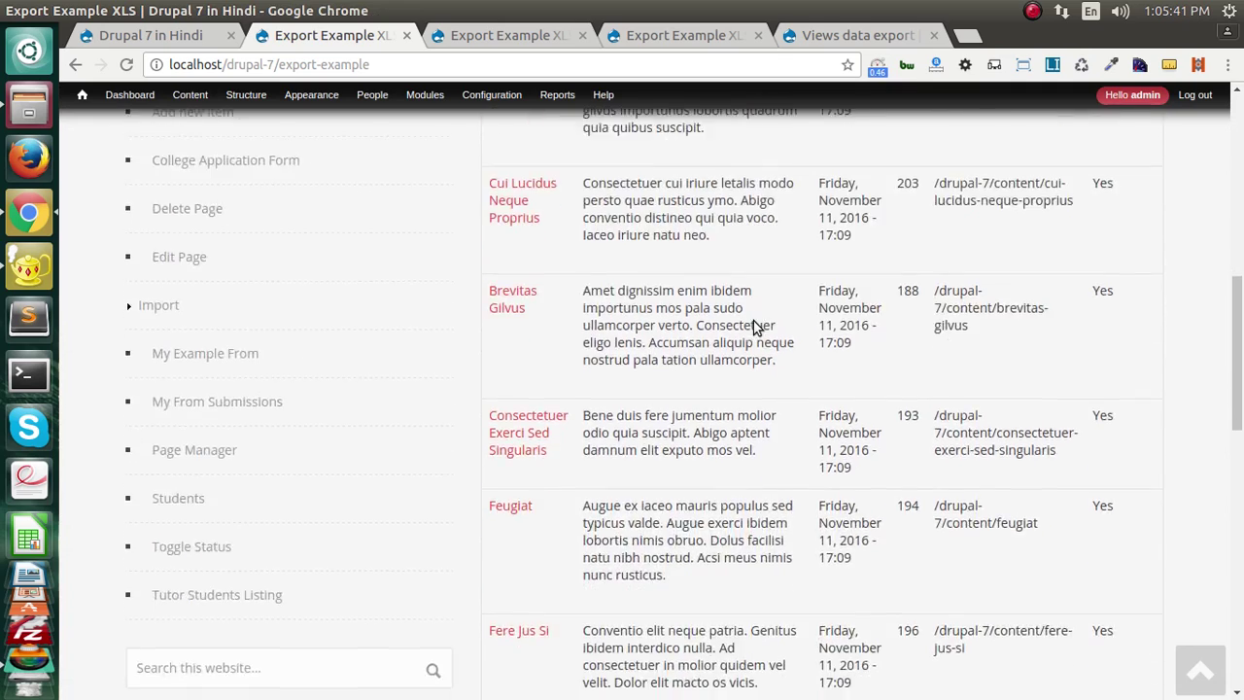
pyautogui.scroll(-1, 758, 325)
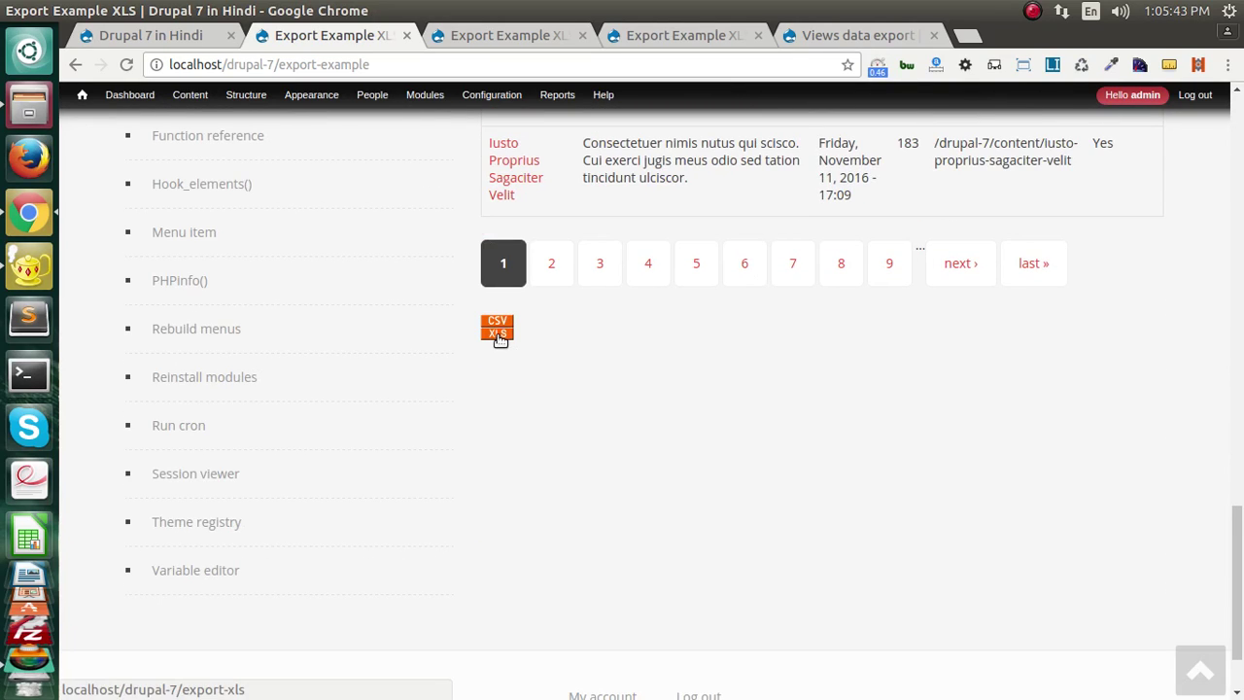
pyautogui.click(500, 334)
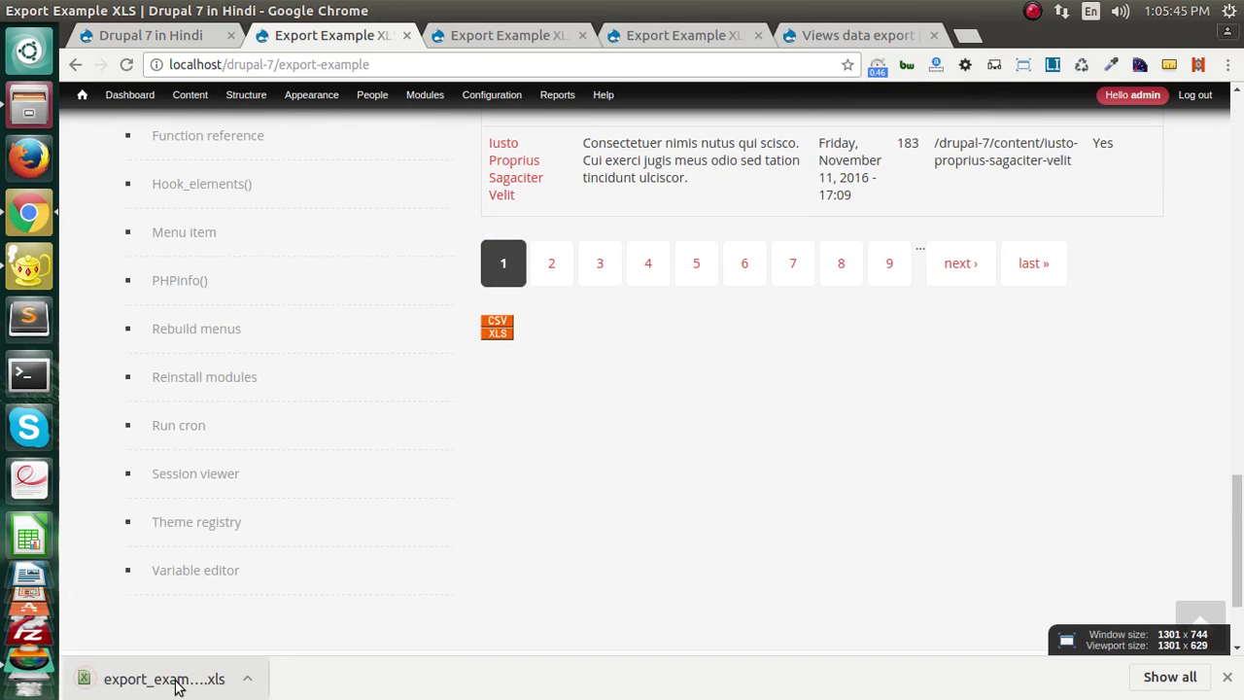
# Open the downloaded export_example spreadsheet in LibreOffice Calc and check that its rows cover all items.
pyautogui.click(173, 680)
pyautogui.click(799, 364)
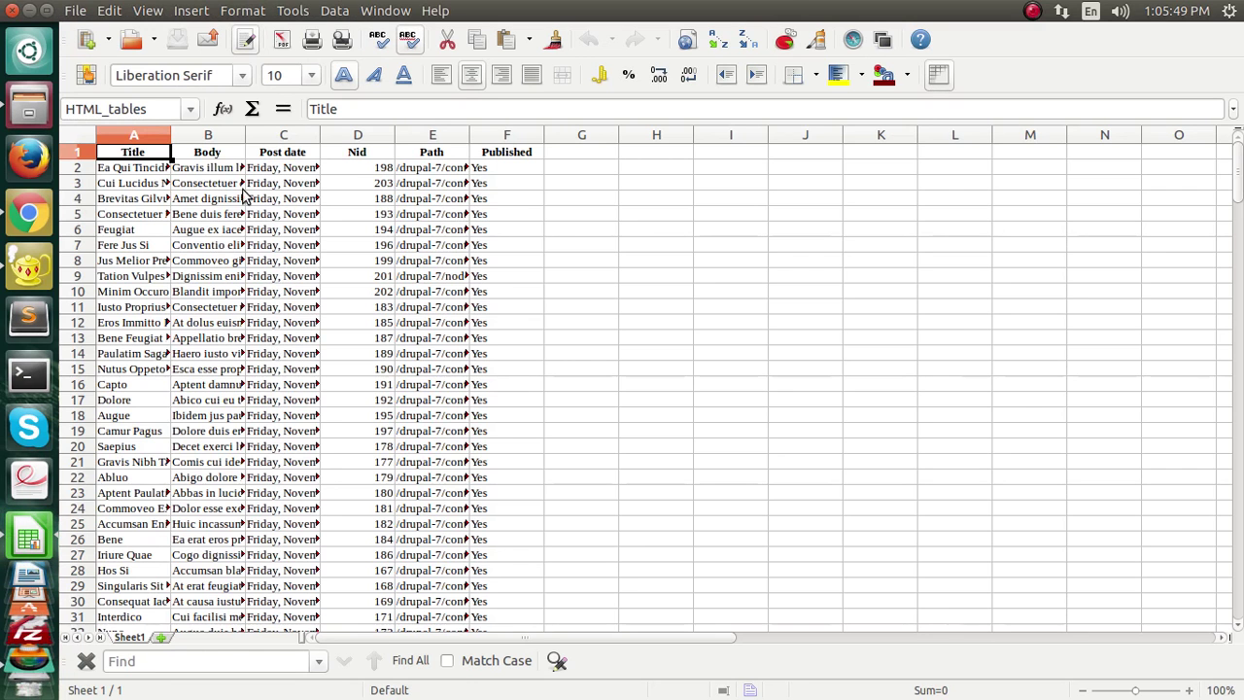
pyautogui.moveTo(1240, 181)
pyautogui.mouseDown()
pyautogui.moveTo(1239, 571)
pyautogui.moveTo(1240, 171)
pyautogui.mouseUp()
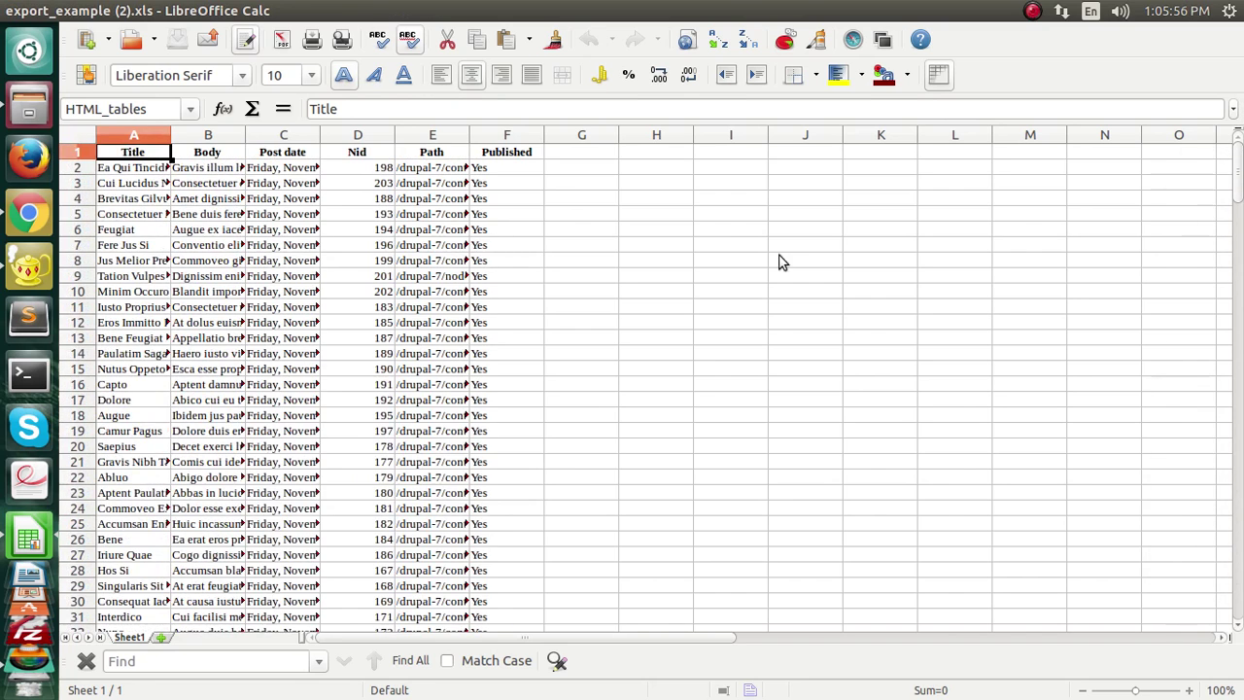
# Switch back to Chrome and review the Export Example XLS page from the export links up to the site header.
pyautogui.click(21, 216)
pyautogui.scroll(3, 647, 414)
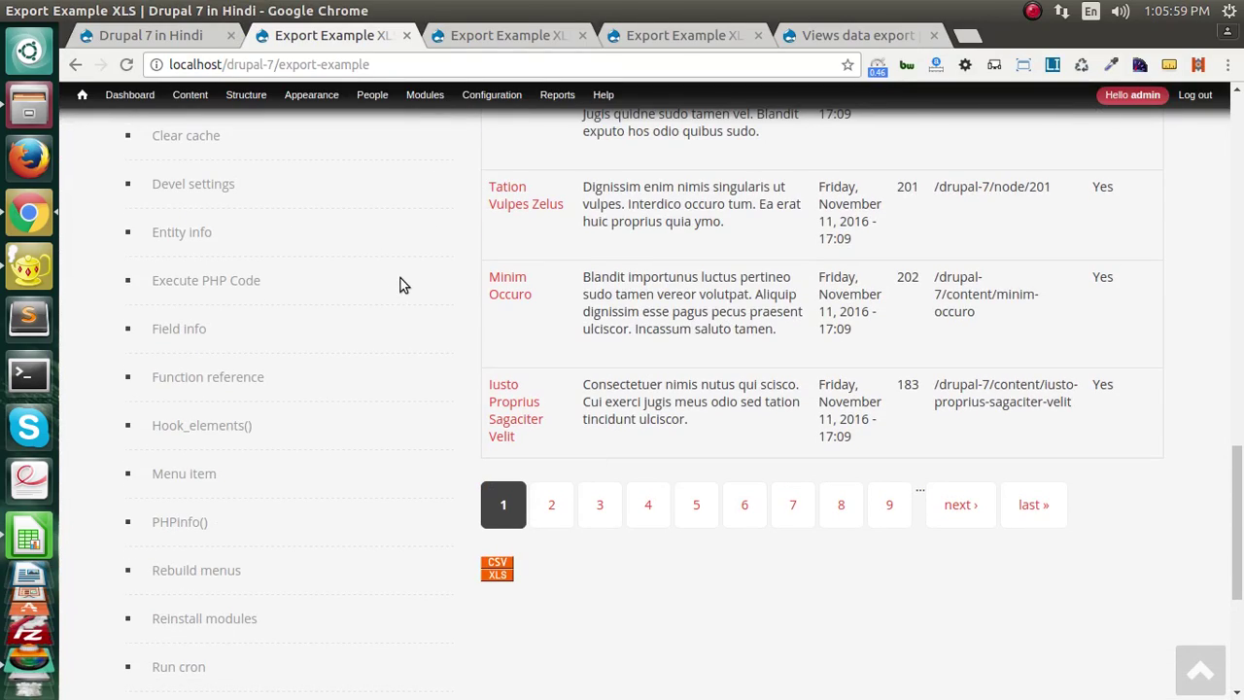
pyautogui.scroll(10, 447, 405)
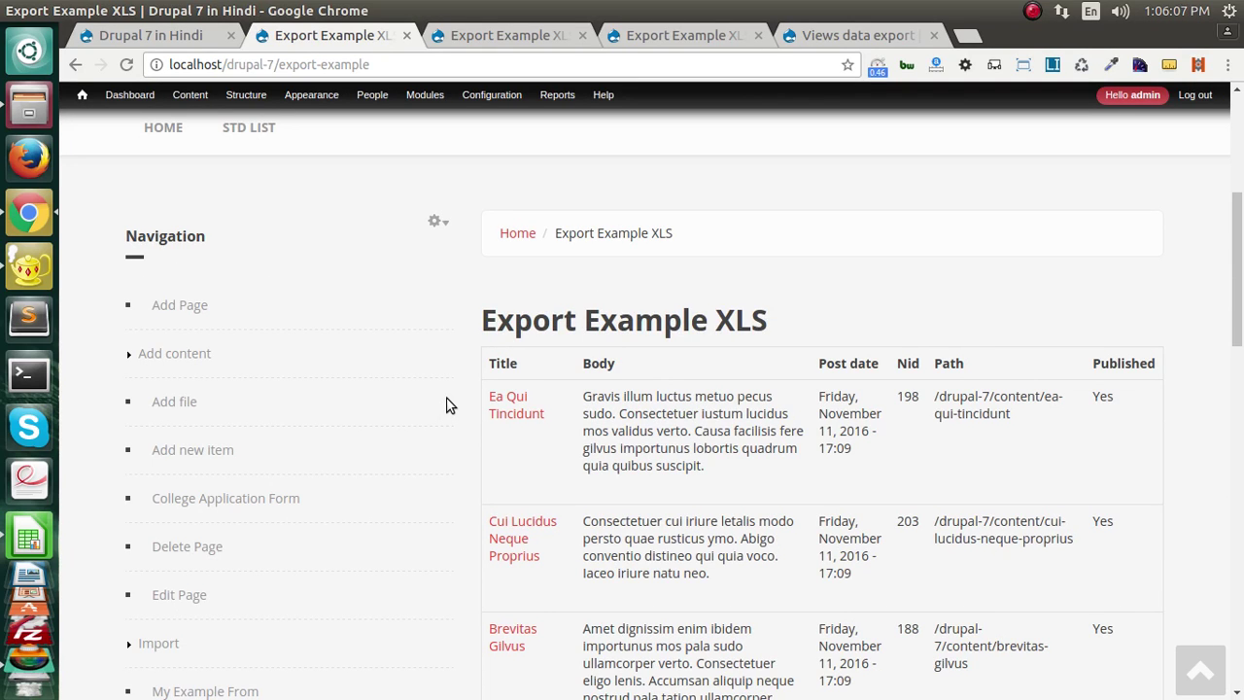
pyautogui.scroll(5, 447, 404)
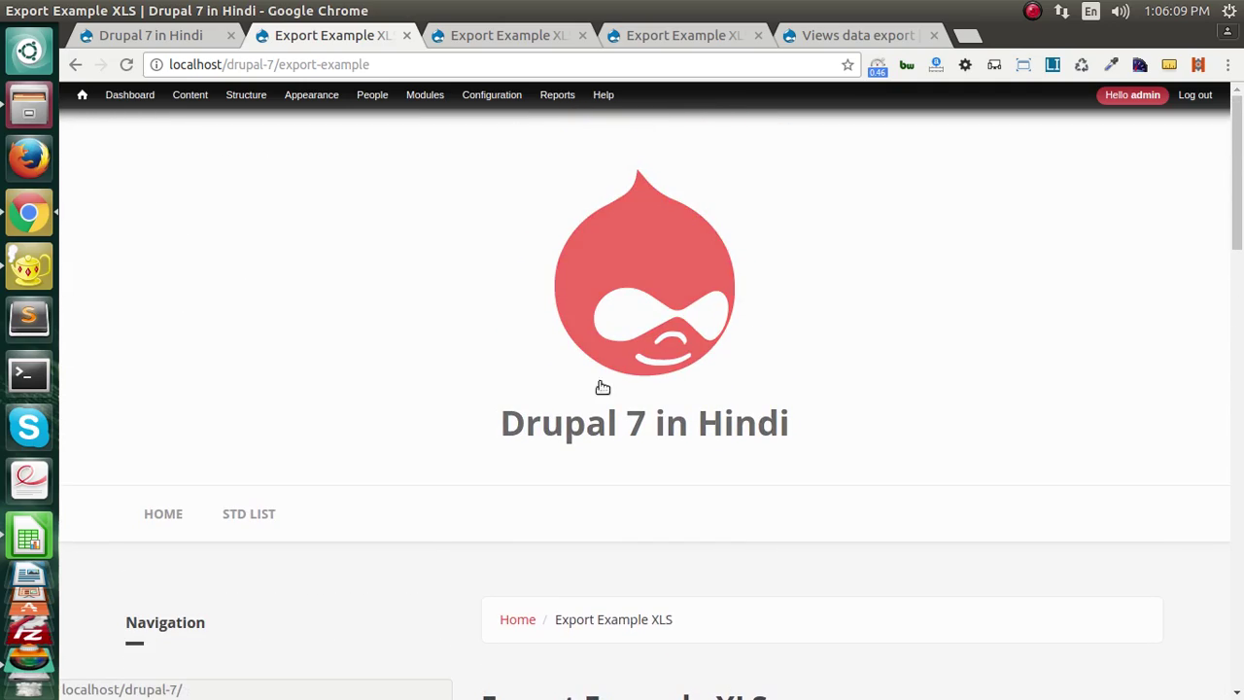
pyautogui.moveTo(1237, 165)
pyautogui.mouseDown()
pyautogui.moveTo(1239, 622)
pyautogui.moveTo(1239, 146)
pyautogui.mouseUp()
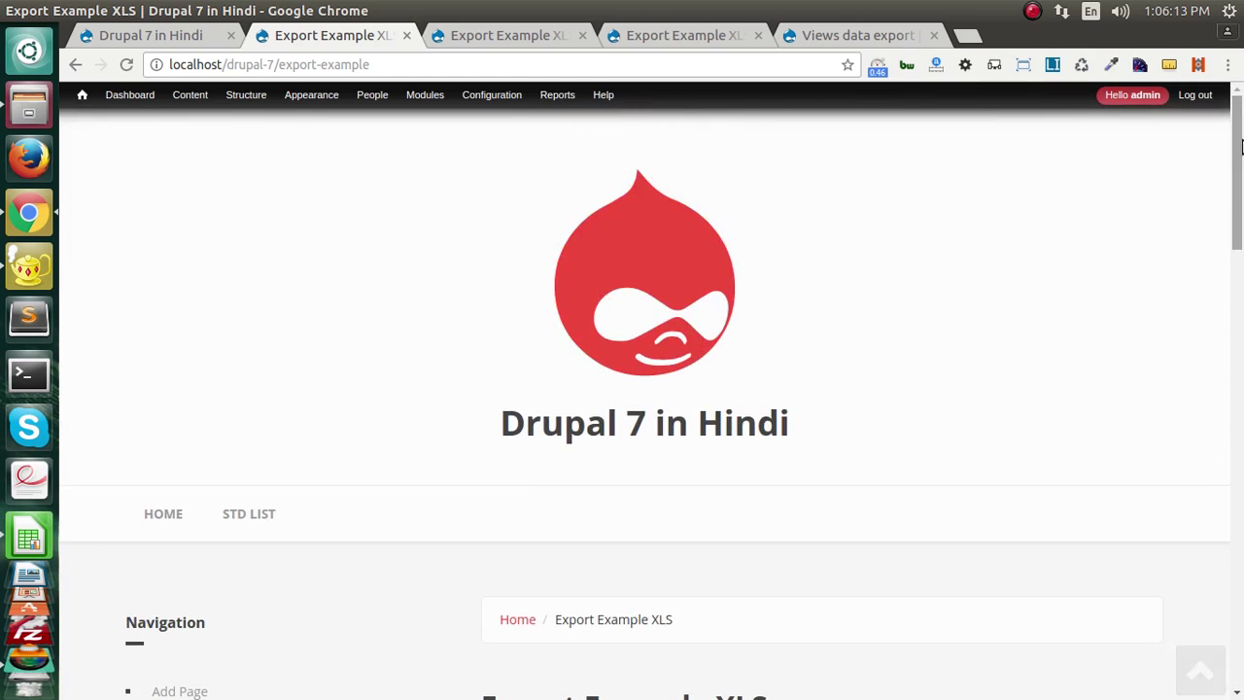